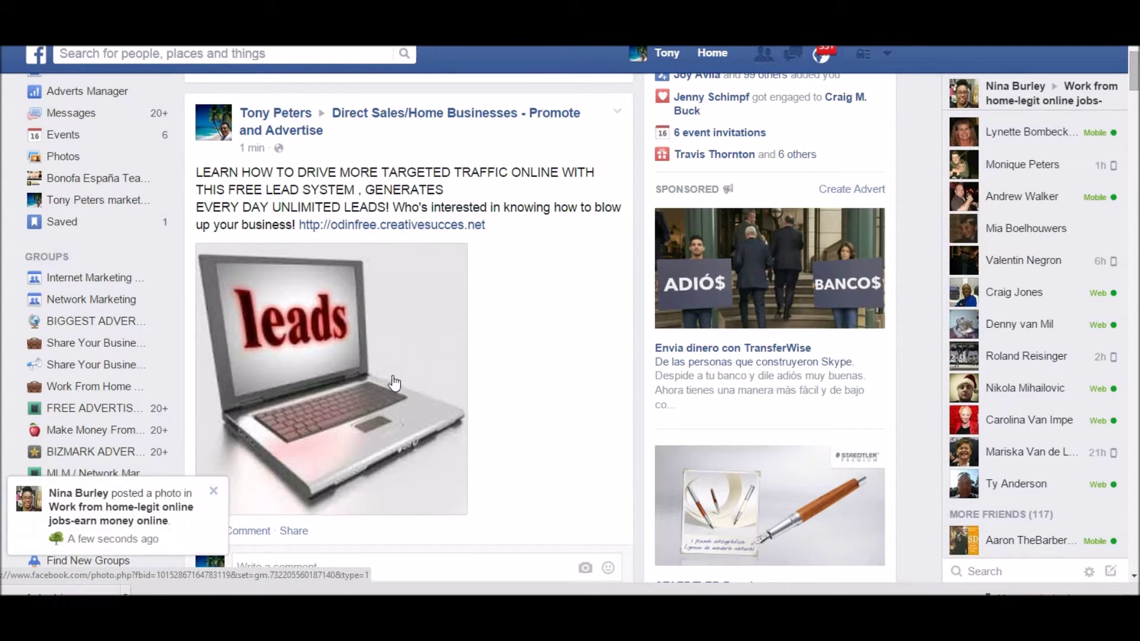
{"action": "left_click", "coordinate": [889, 54]}
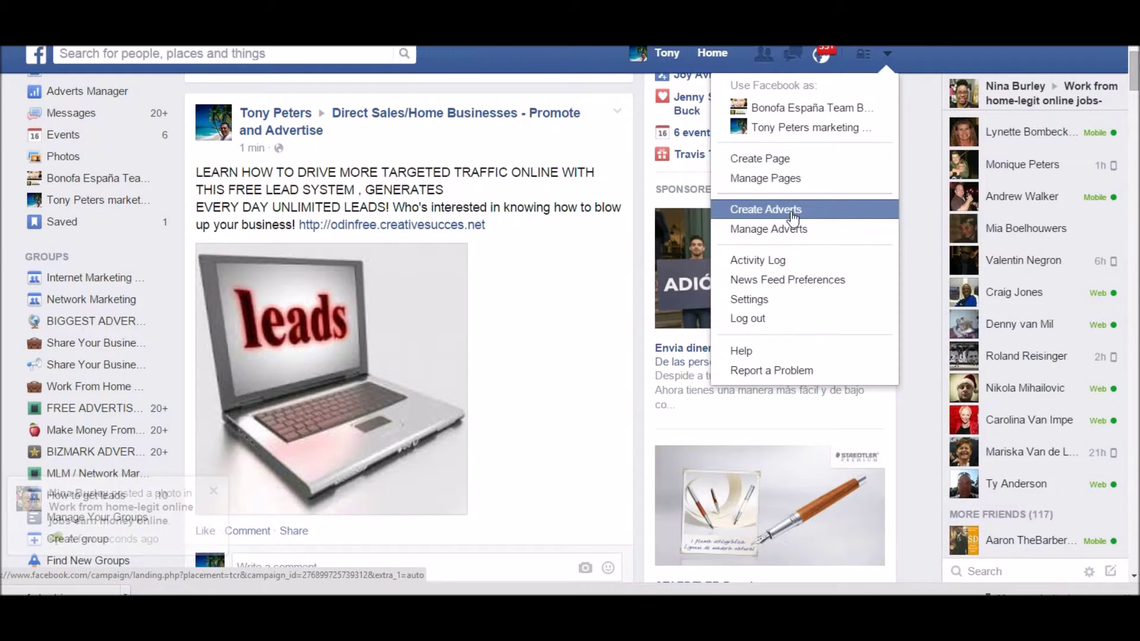
{"action": "left_click", "coordinate": [543, 295]}
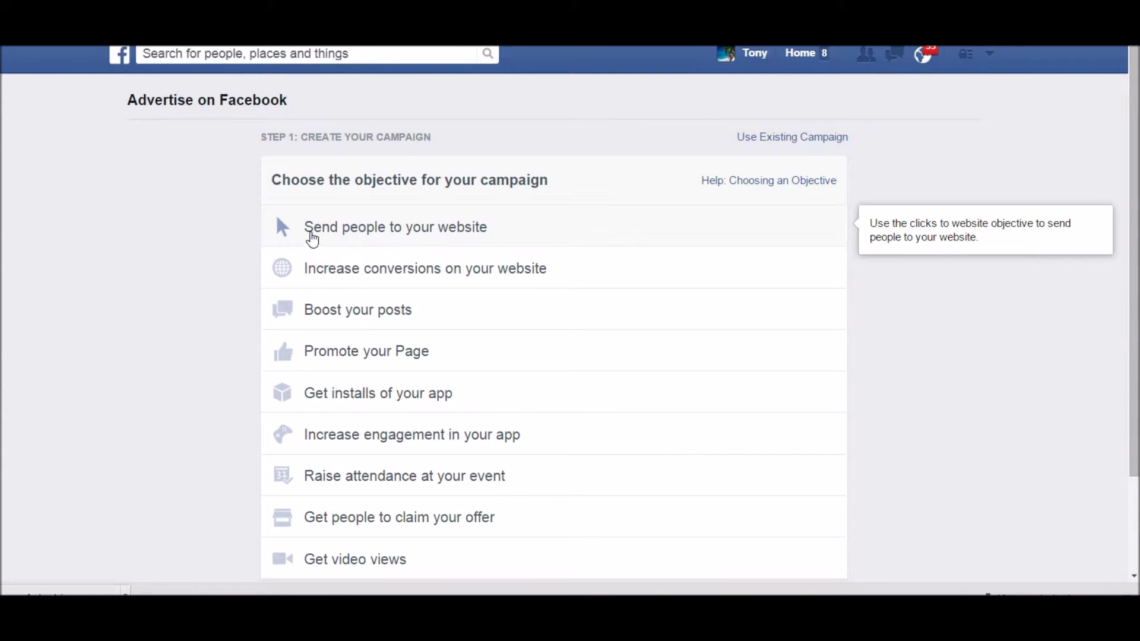
{"action": "left_click", "coordinate": [418, 232]}
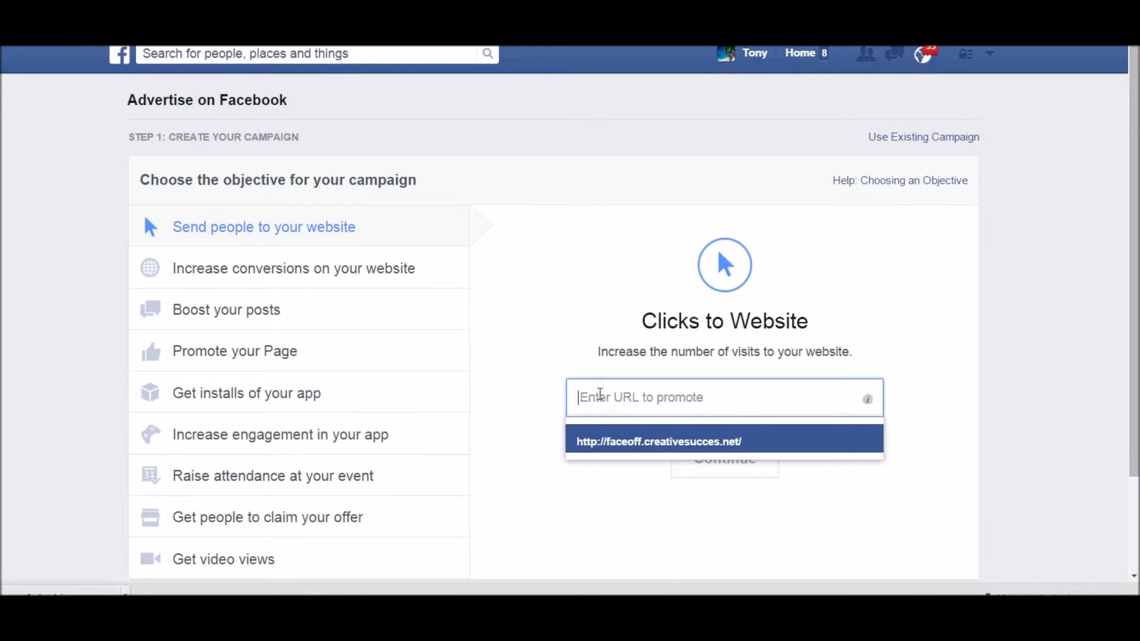
{"action": "left_click", "coordinate": [687, 443]}
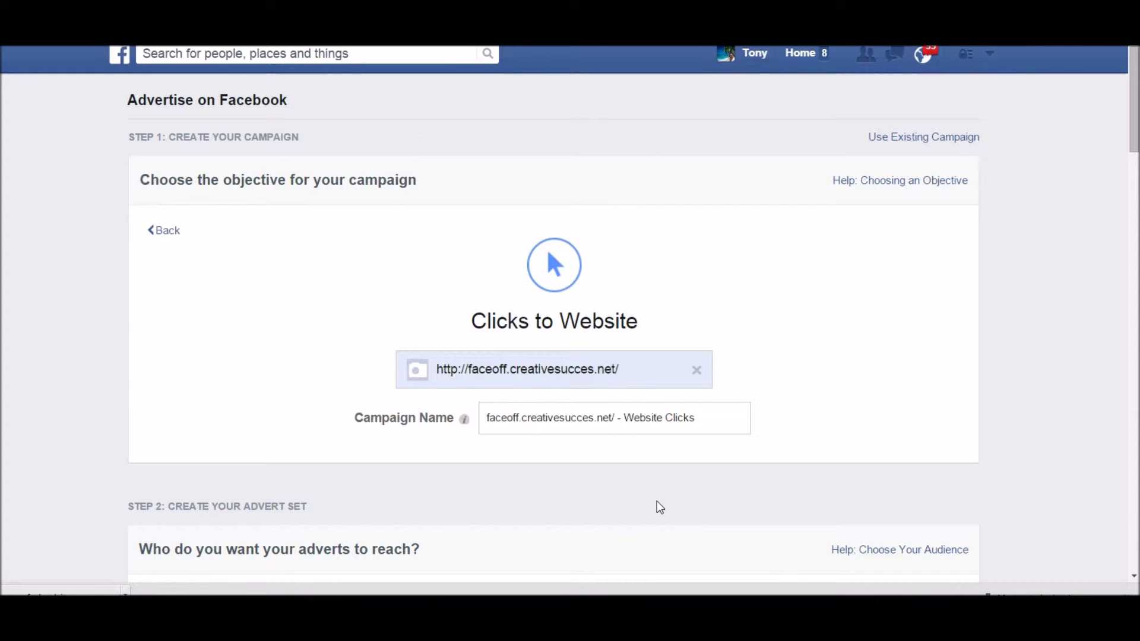
Step: Remove Spain from the advert set's target locations
{"action": "scroll", "coordinate": [811, 356], "scroll_direction": "down", "scroll_amount": 3}
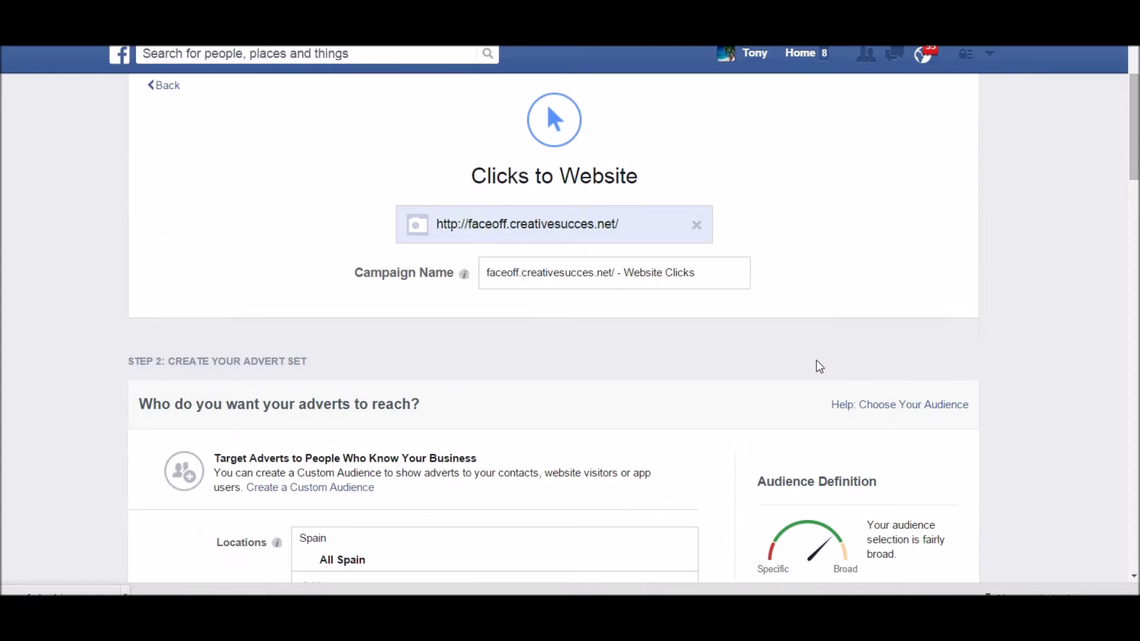
{"action": "scroll", "coordinate": [816, 363], "scroll_direction": "down", "scroll_amount": 3}
{"action": "scroll", "coordinate": [819, 347], "scroll_direction": "up", "scroll_amount": 5}
{"action": "scroll", "coordinate": [766, 346], "scroll_direction": "down", "scroll_amount": 4}
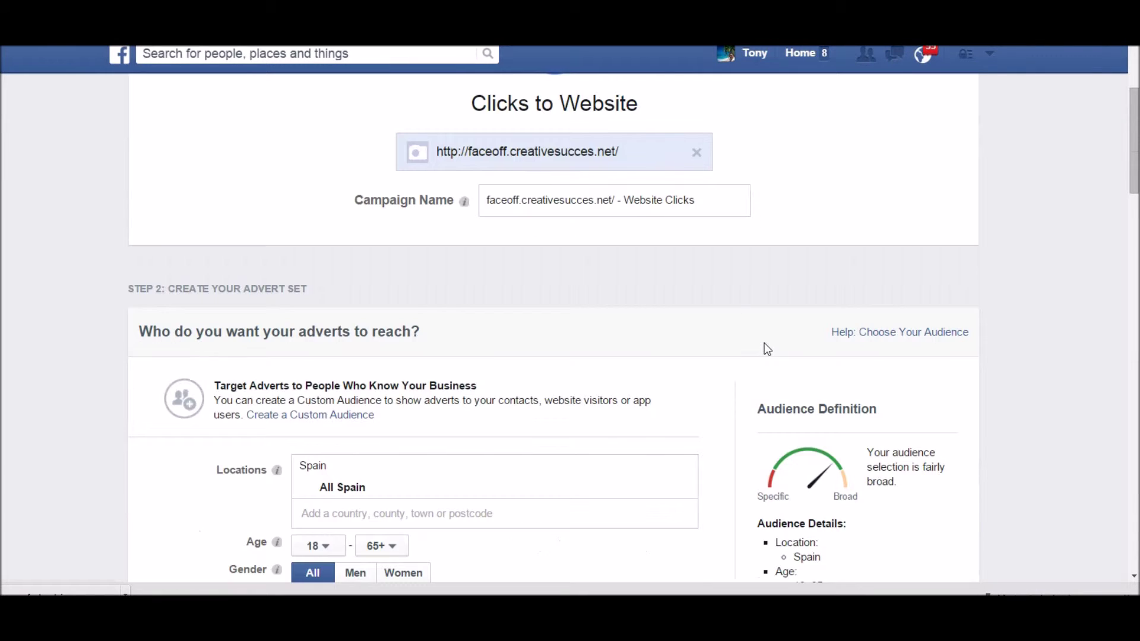
{"action": "scroll", "coordinate": [595, 261], "scroll_direction": "down", "scroll_amount": 3}
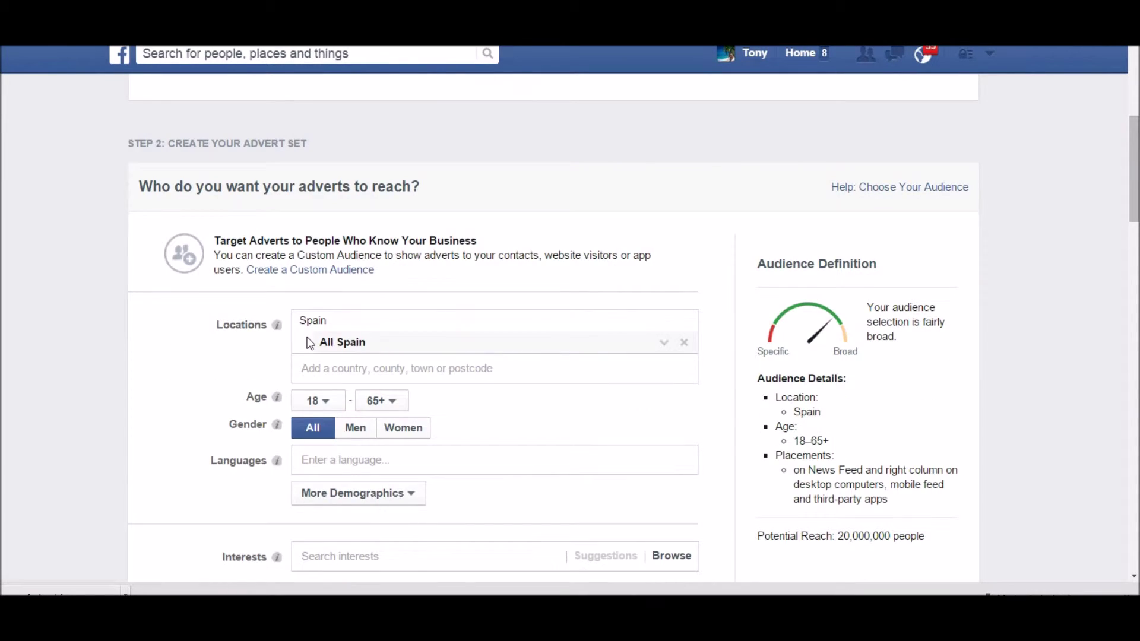
{"action": "mouse_move", "coordinate": [260, 326]}
{"action": "left_click", "coordinate": [664, 343]}
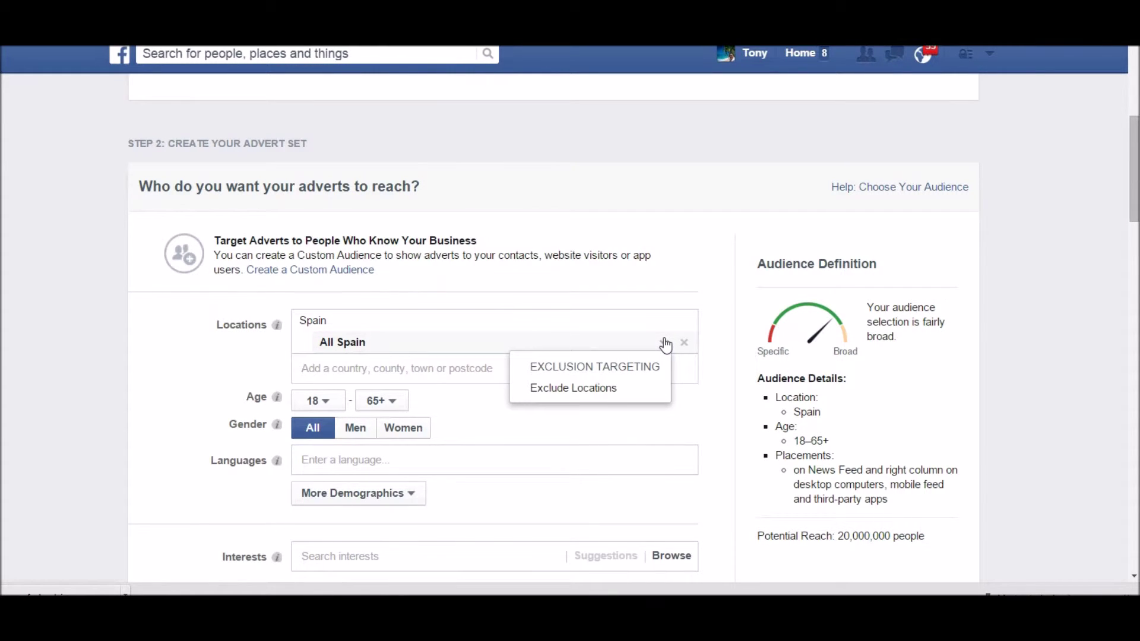
{"action": "left_click", "coordinate": [684, 343]}
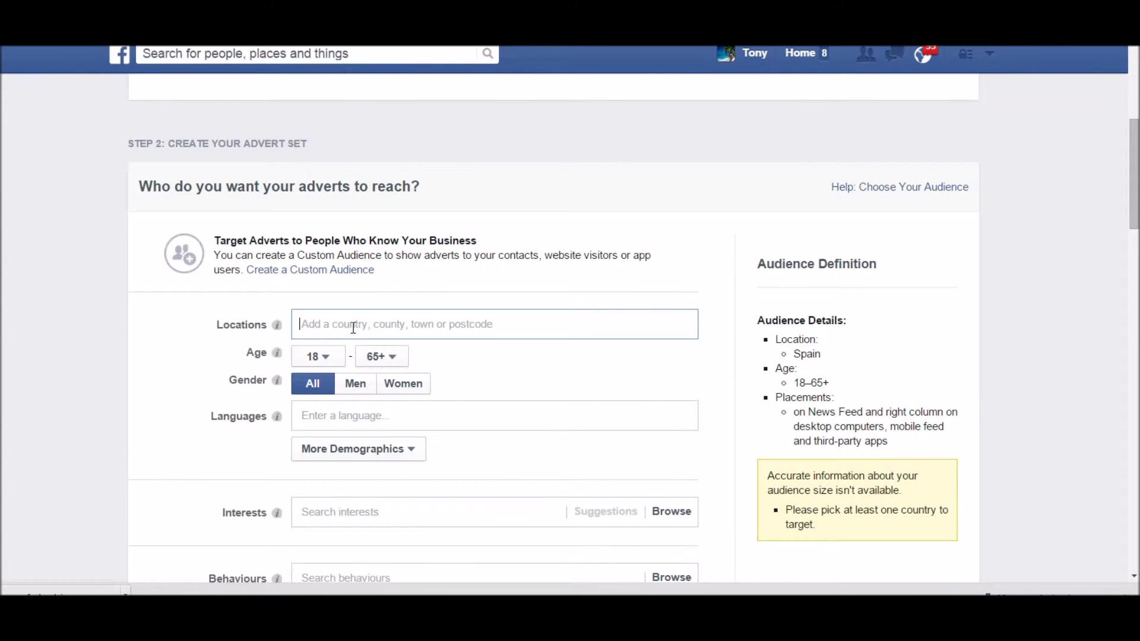
{"action": "type", "text": "ver"}
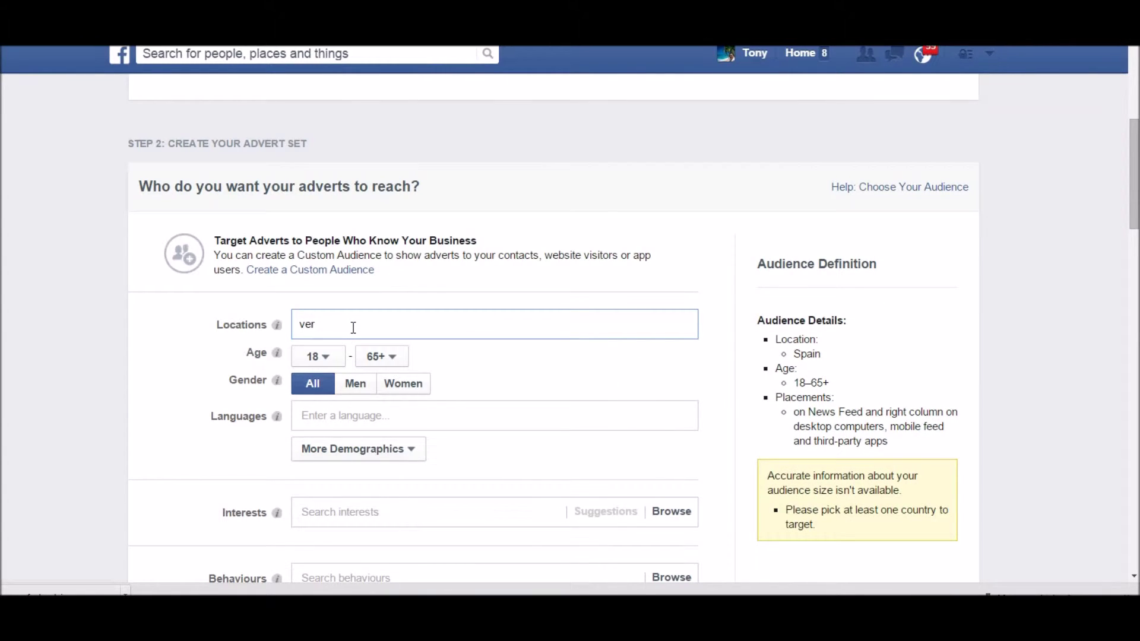
{"action": "type", "text": "inigd"}
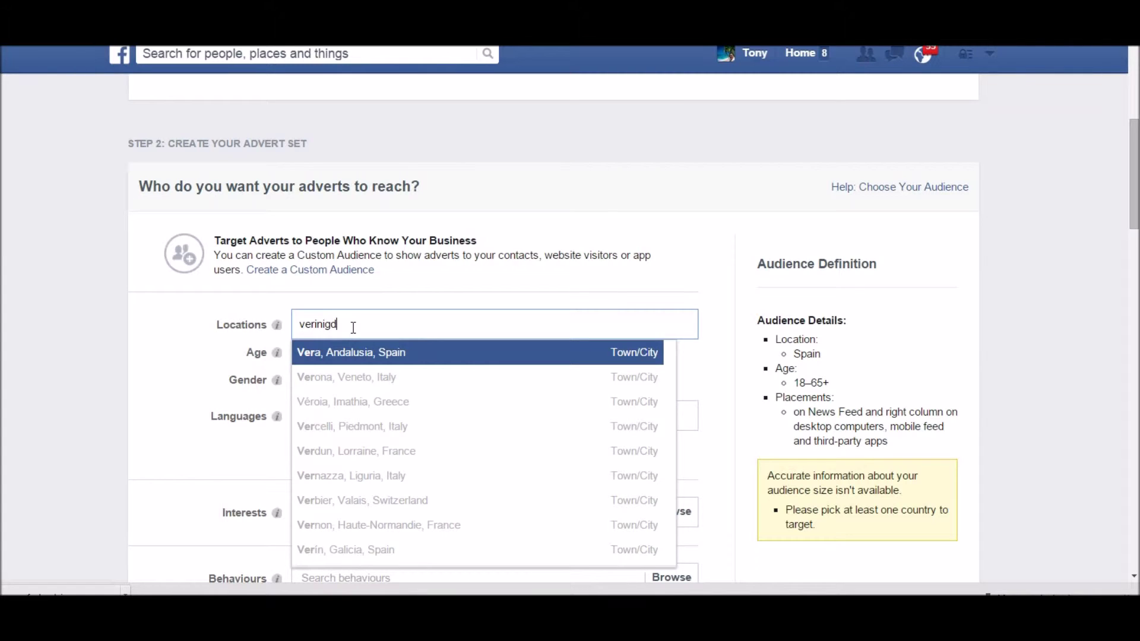
{"action": "key", "text": "BackSpace"}
{"action": "key", "text": "BackSpace"}
{"action": "key", "text": "BackSpace"}
{"action": "key", "text": "BackSpace"}
{"action": "key", "text": "BackSpace"}
{"action": "key", "text": "BackSpace"}
Step: Add United Kingdom and United States as the audience's target locations
{"action": "type", "text": "U"}
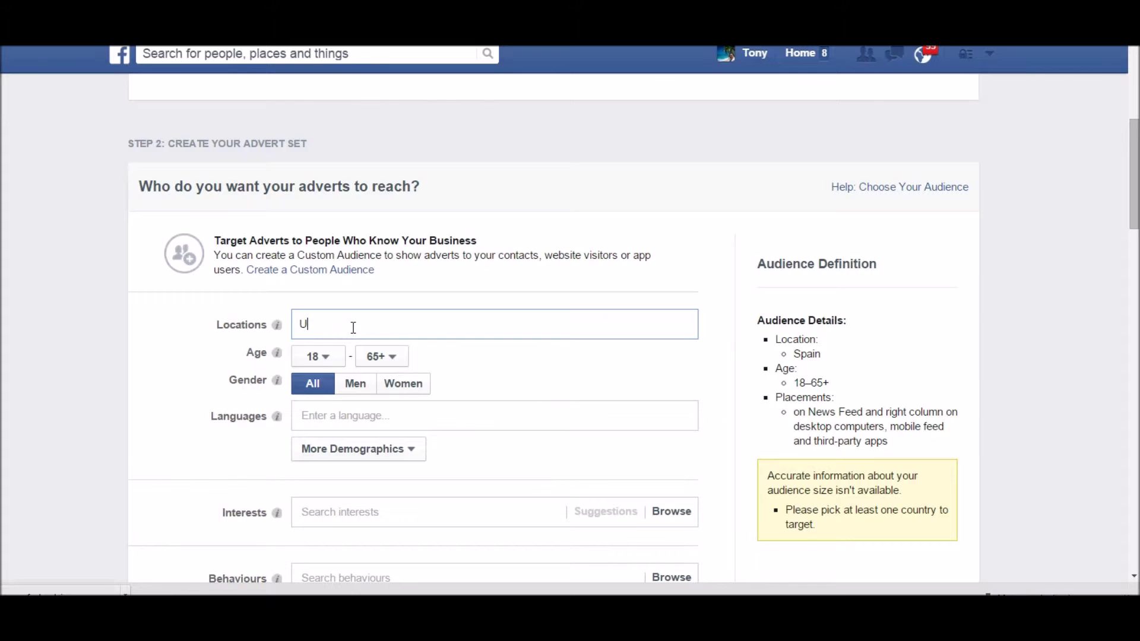
{"action": "type", "text": "s"}
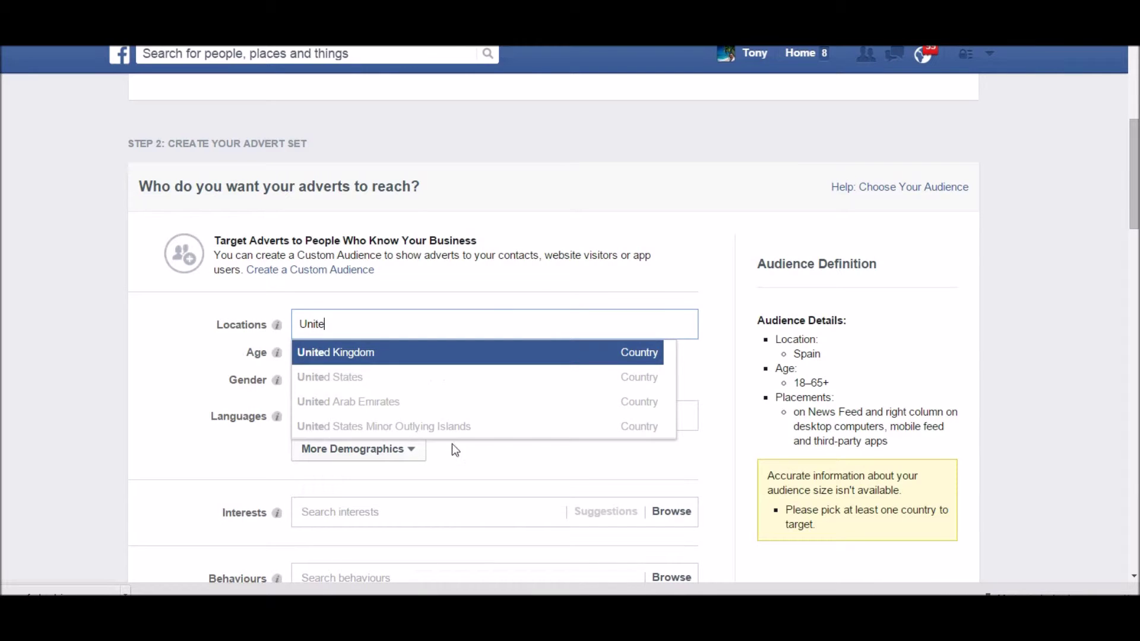
{"action": "key", "text": "Return"}
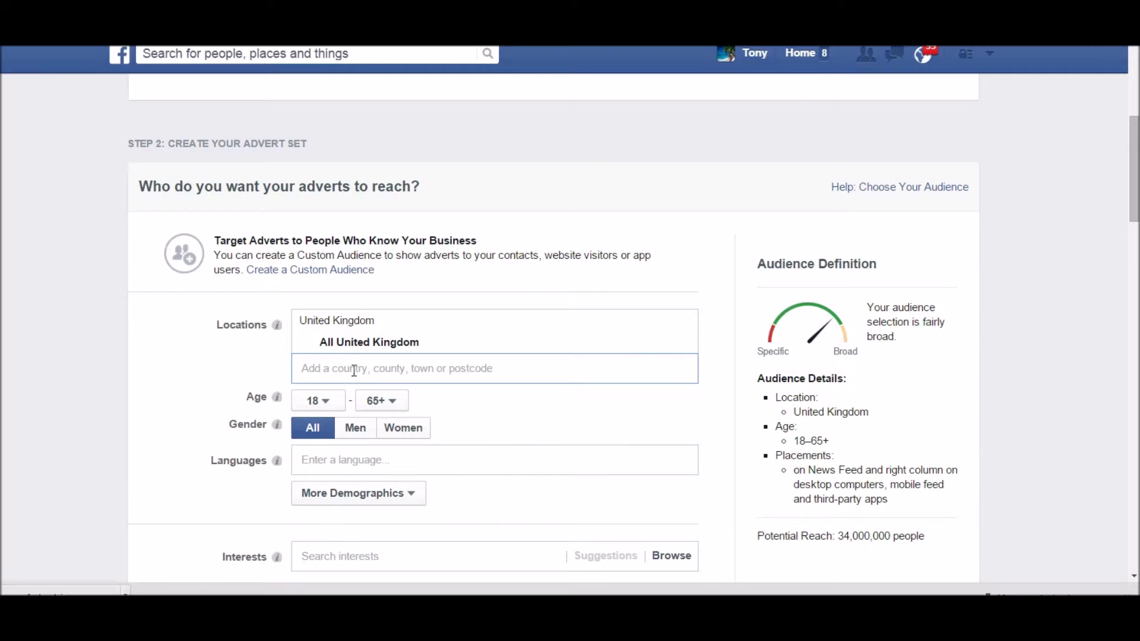
{"action": "type", "text": "united states"}
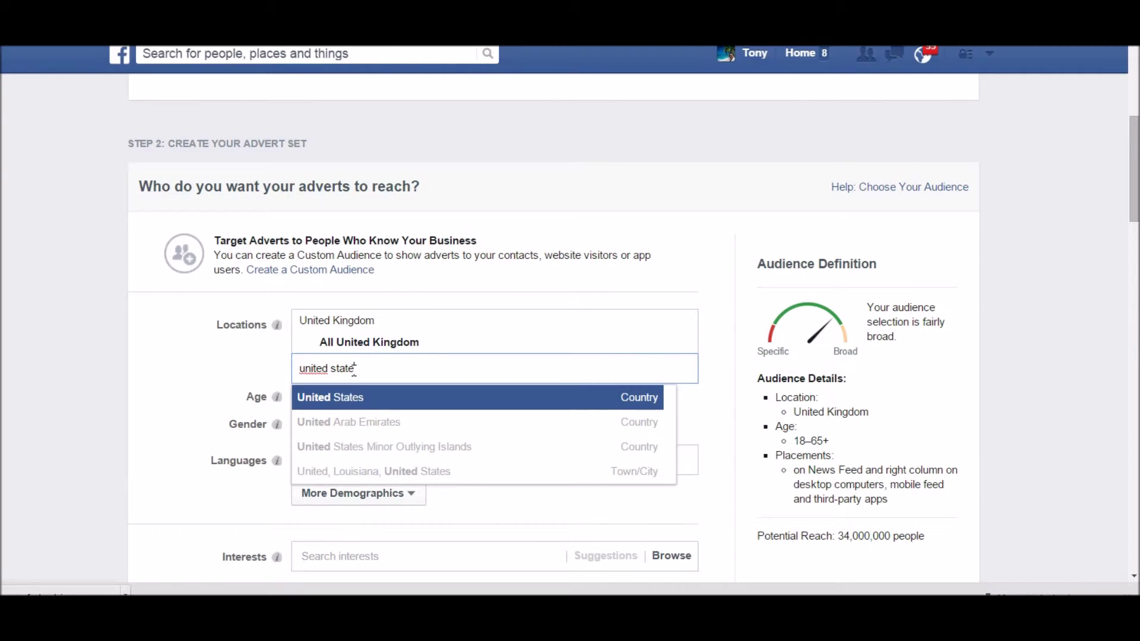
{"action": "left_click", "coordinate": [376, 397]}
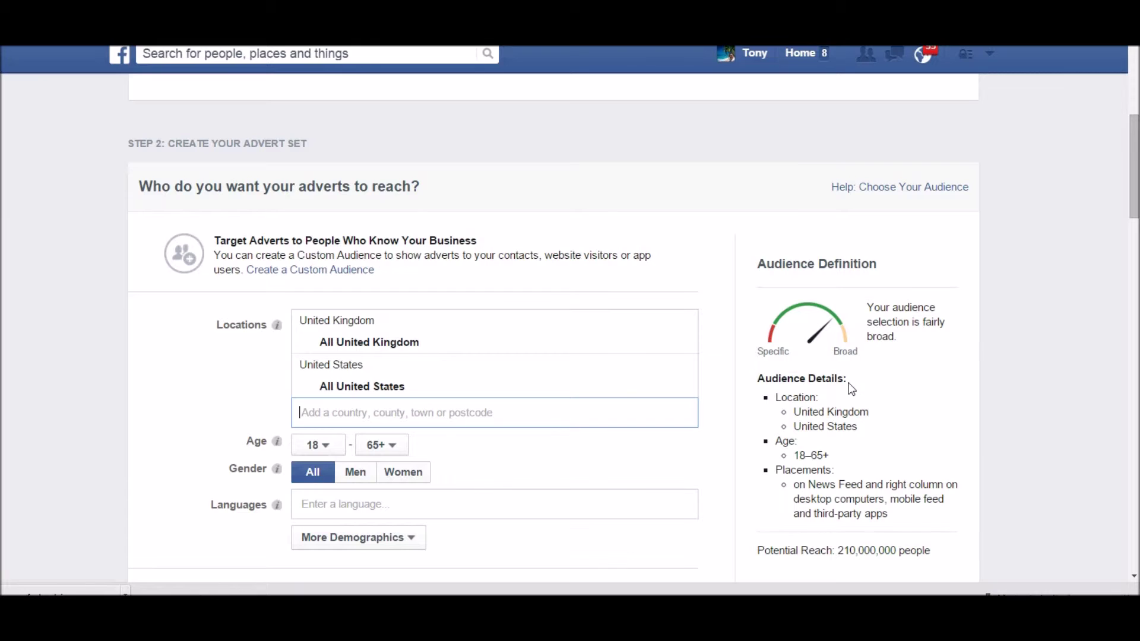
Step: Set the audience's age range to 30–50
{"action": "scroll", "coordinate": [922, 417], "scroll_direction": "down", "scroll_amount": 1}
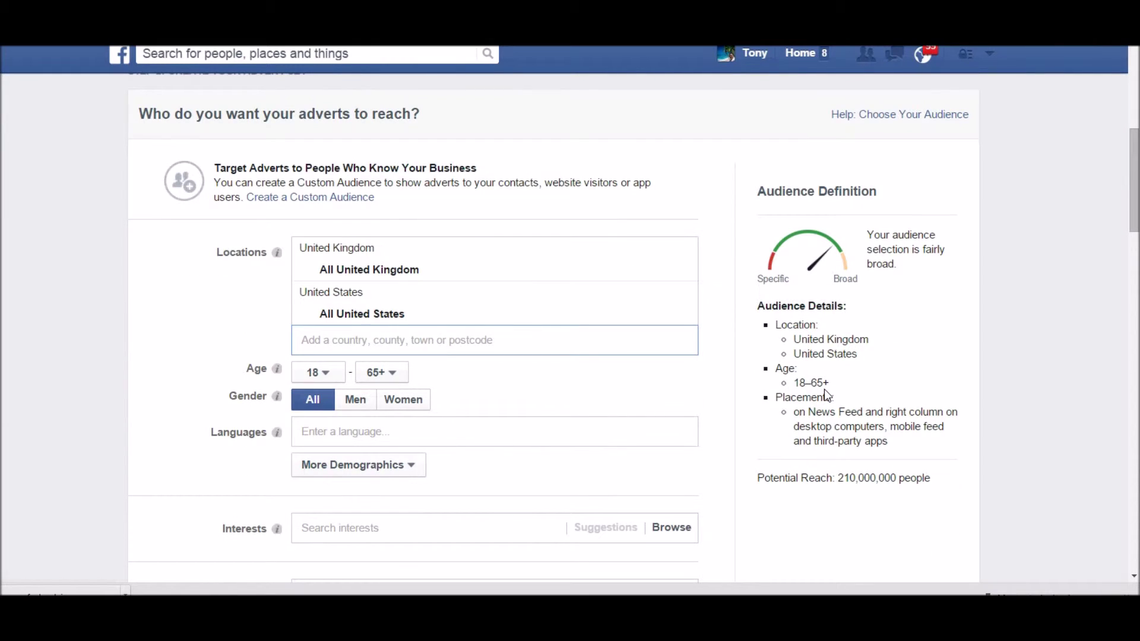
{"action": "left_click", "coordinate": [328, 378]}
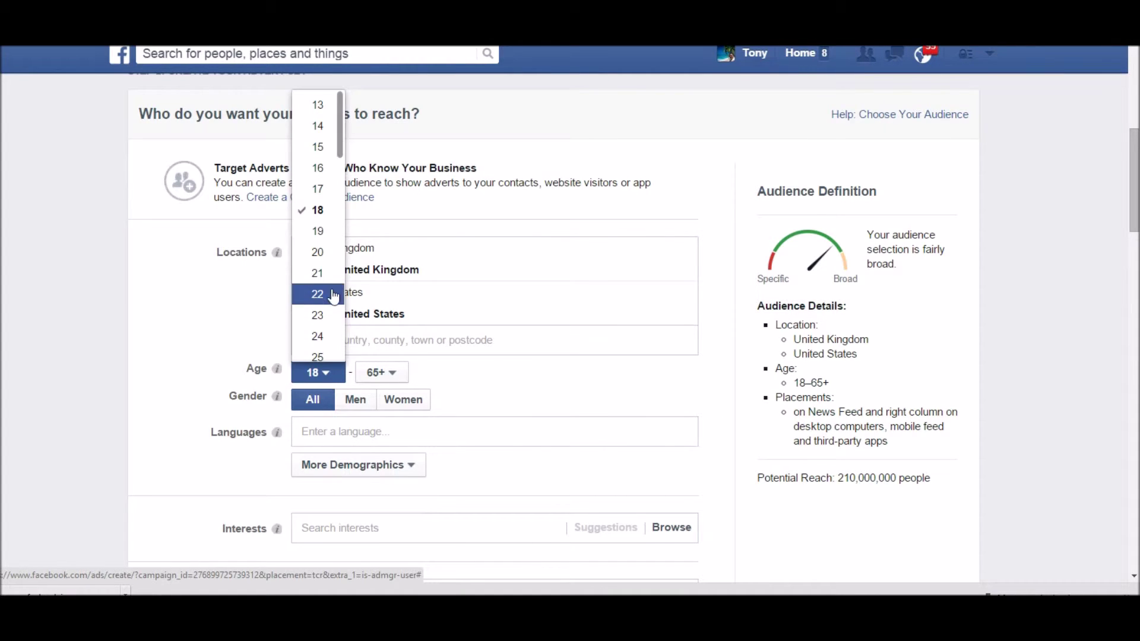
{"action": "scroll", "coordinate": [333, 167], "scroll_direction": "down", "scroll_amount": 3}
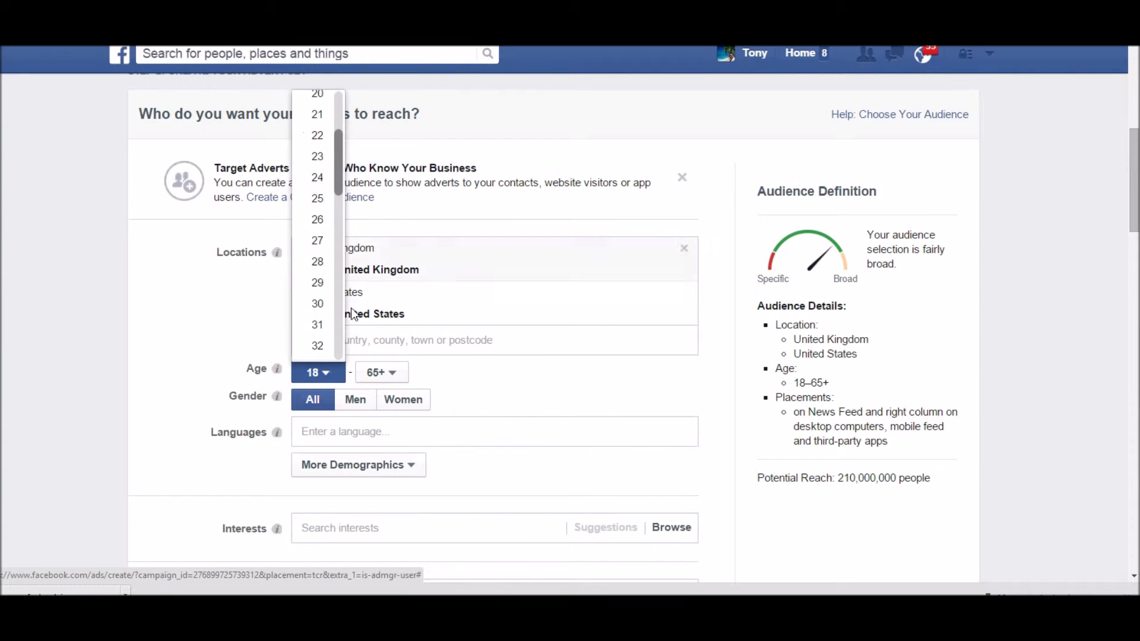
{"action": "left_click", "coordinate": [320, 303]}
{"action": "left_click", "coordinate": [392, 374]}
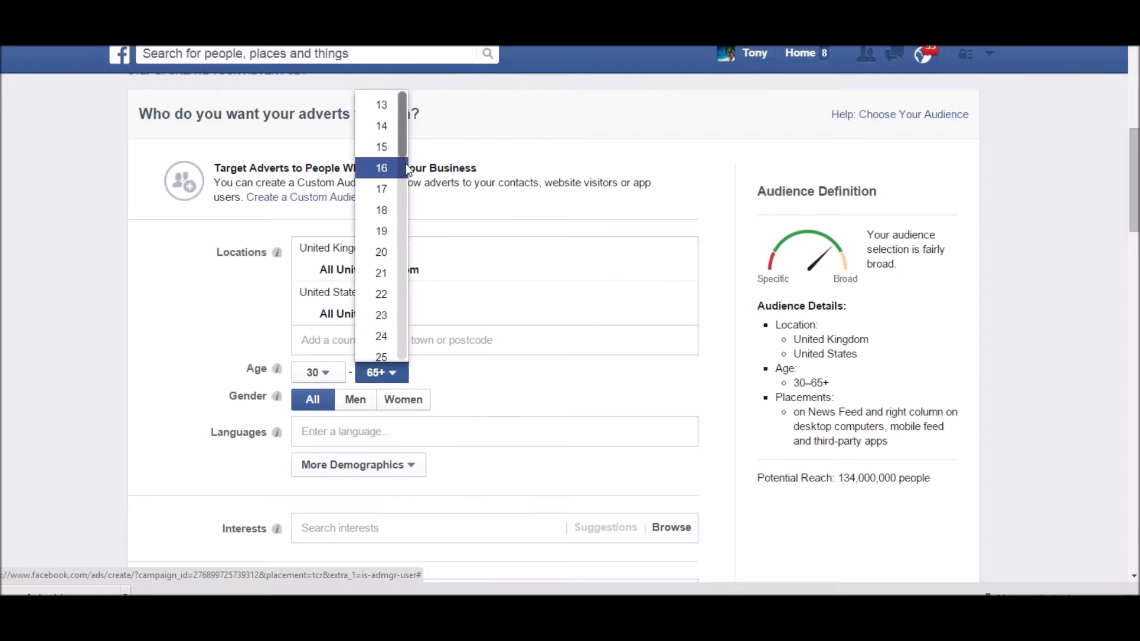
{"action": "scroll", "coordinate": [402, 228], "scroll_direction": "down", "scroll_amount": 10}
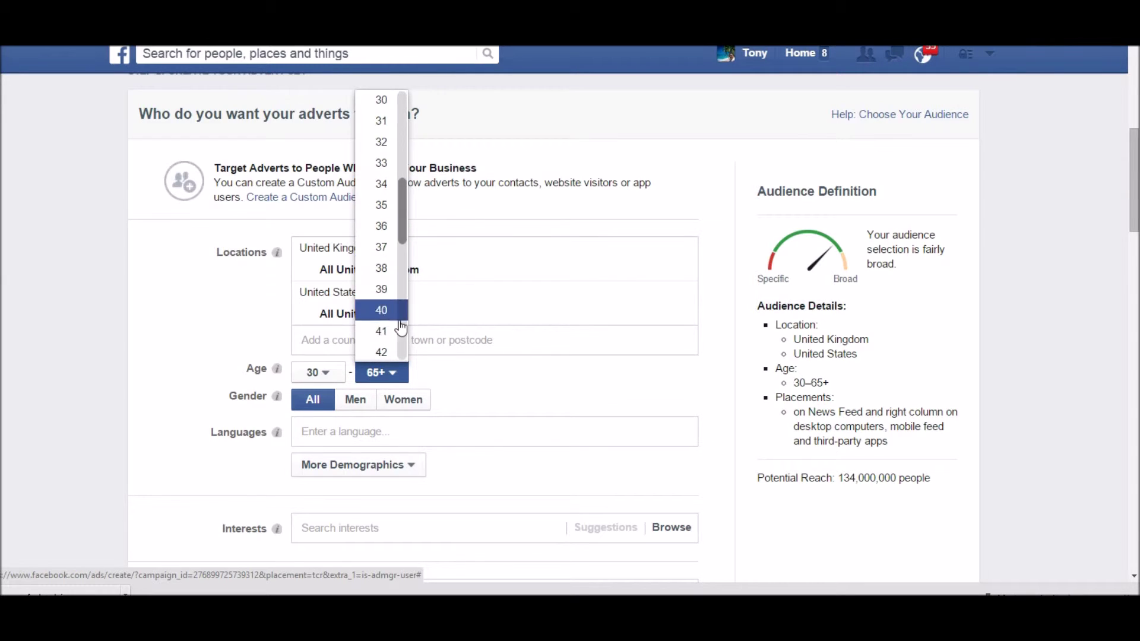
{"action": "left_click", "coordinate": [396, 305]}
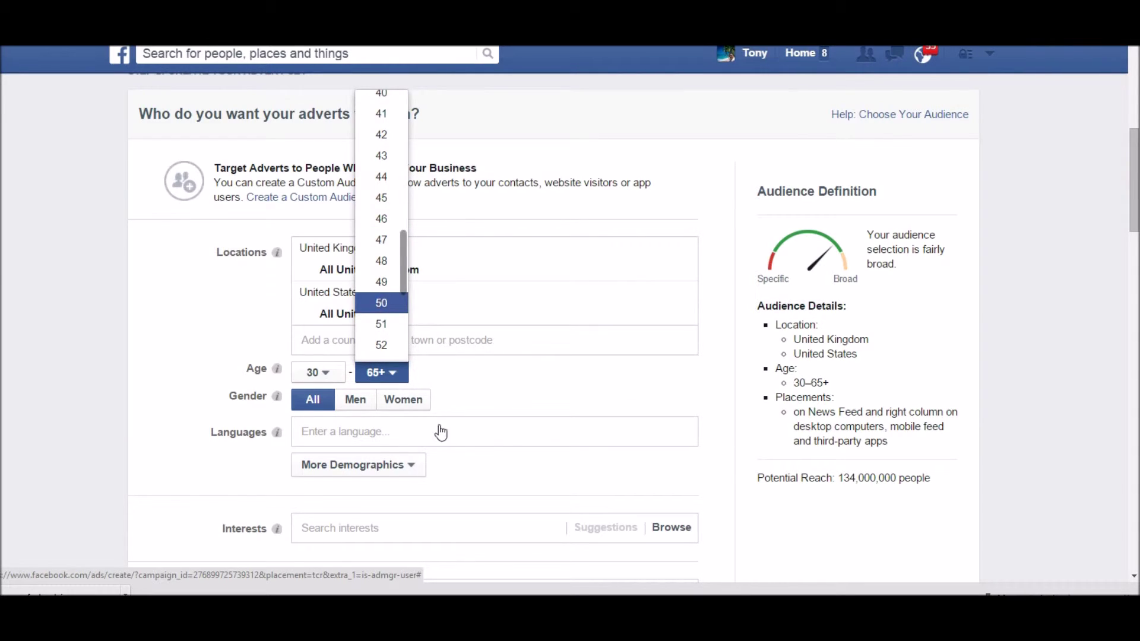
Step: Set the audience's language to English (All)
{"action": "left_click", "coordinate": [334, 436]}
{"action": "type", "text": "e"}
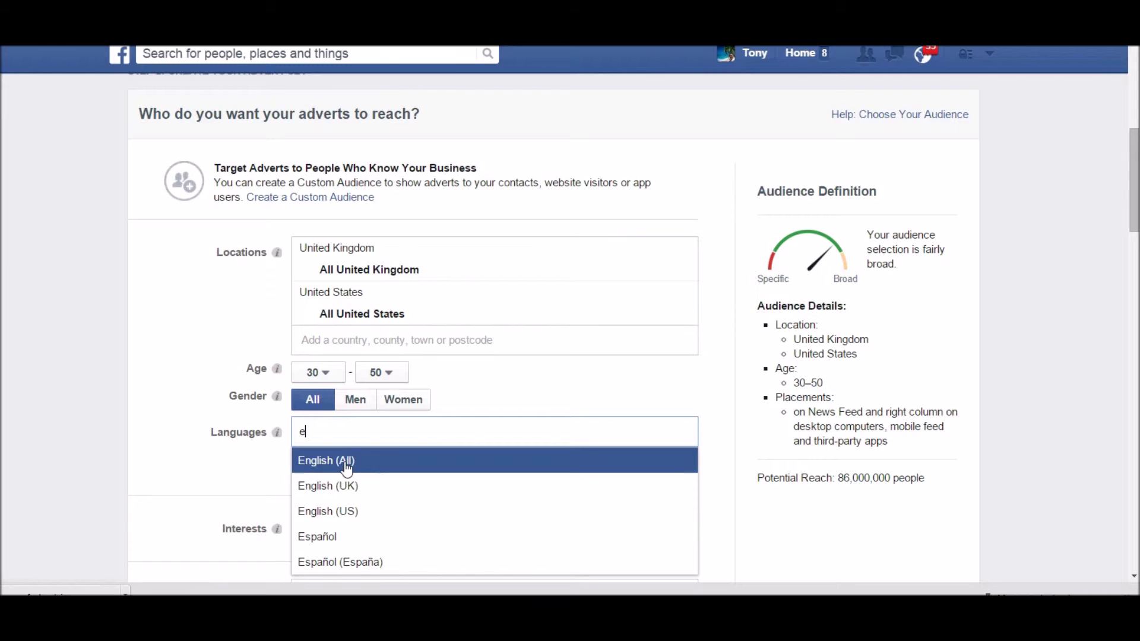
{"action": "left_click", "coordinate": [347, 468]}
Step: Add mlm and the suggested network marketing as audience interests
{"action": "scroll", "coordinate": [549, 521], "scroll_direction": "down", "scroll_amount": 2}
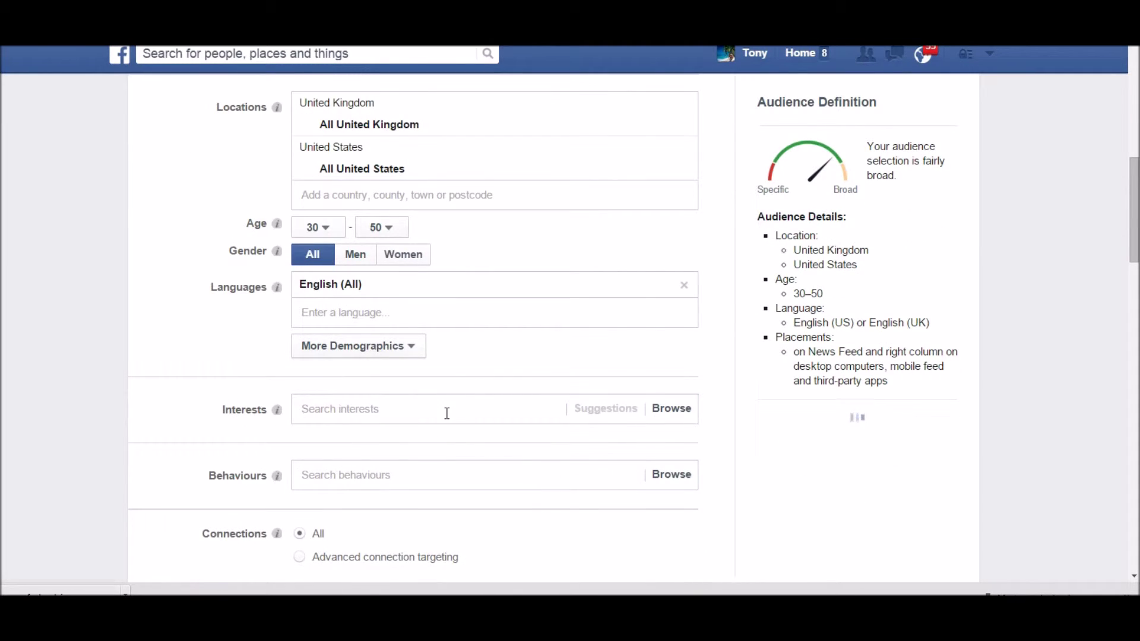
{"action": "scroll", "coordinate": [447, 413], "scroll_direction": "down", "scroll_amount": 1}
{"action": "left_click", "coordinate": [318, 340]}
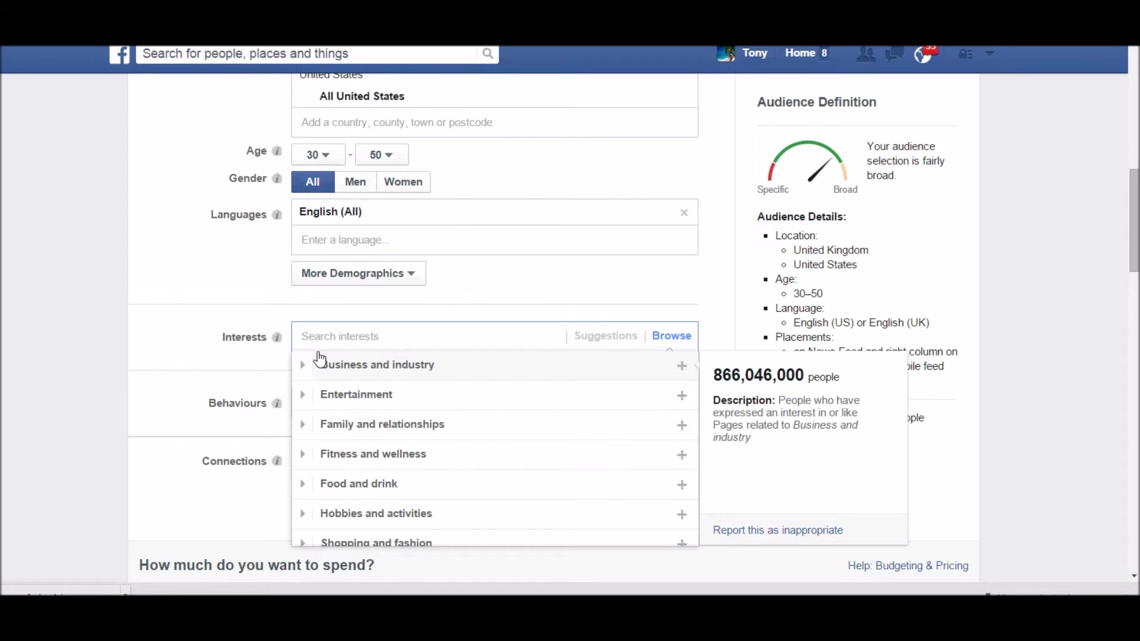
{"action": "type", "text": "mlm"}
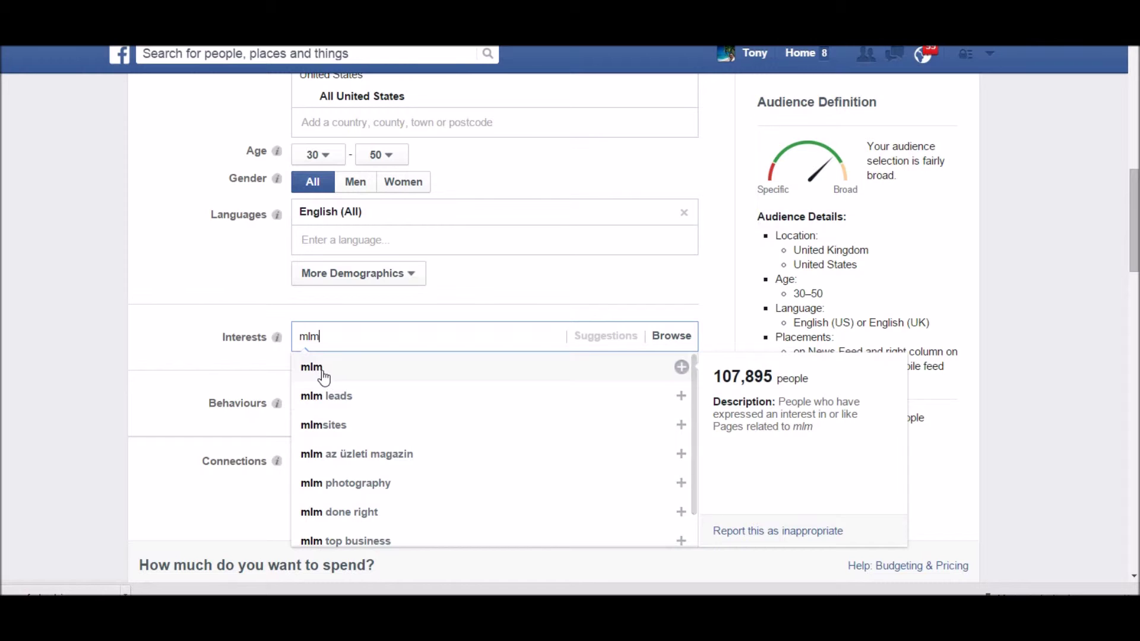
{"action": "left_click", "coordinate": [305, 371]}
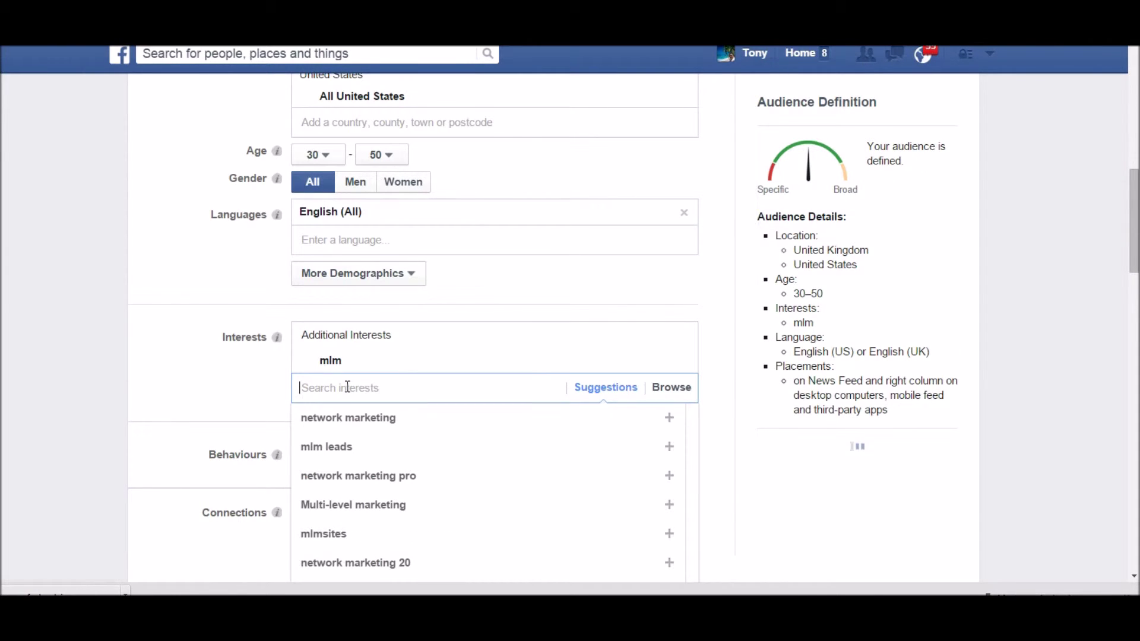
{"action": "left_click", "coordinate": [359, 427]}
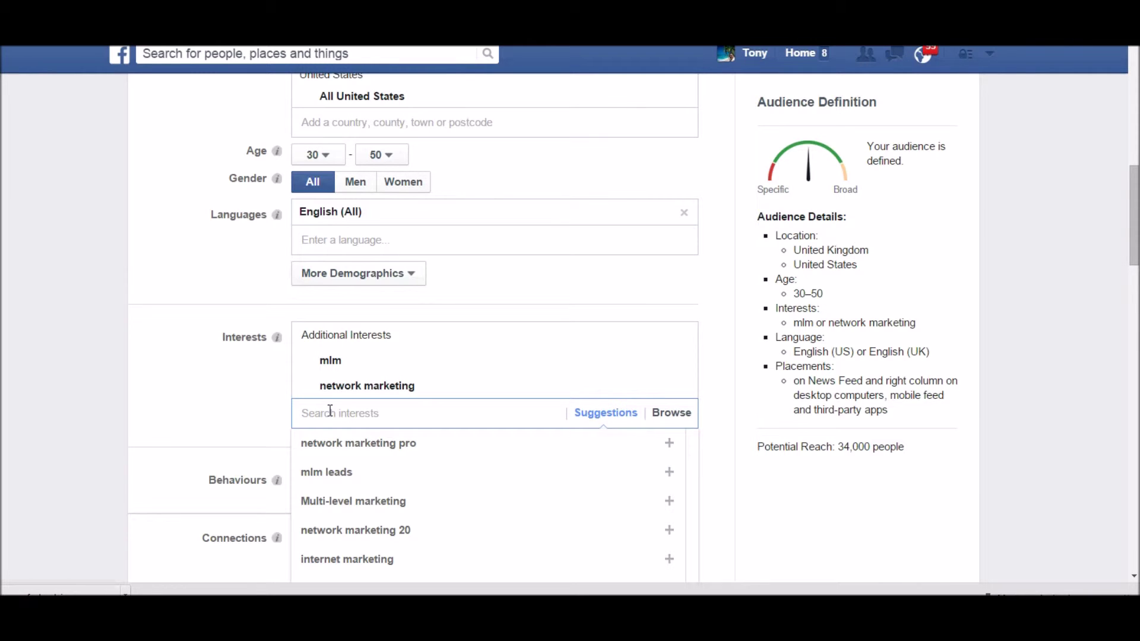
Step: Find the interest eric worre and add it to the audience's interests
{"action": "type", "text": "eri"}
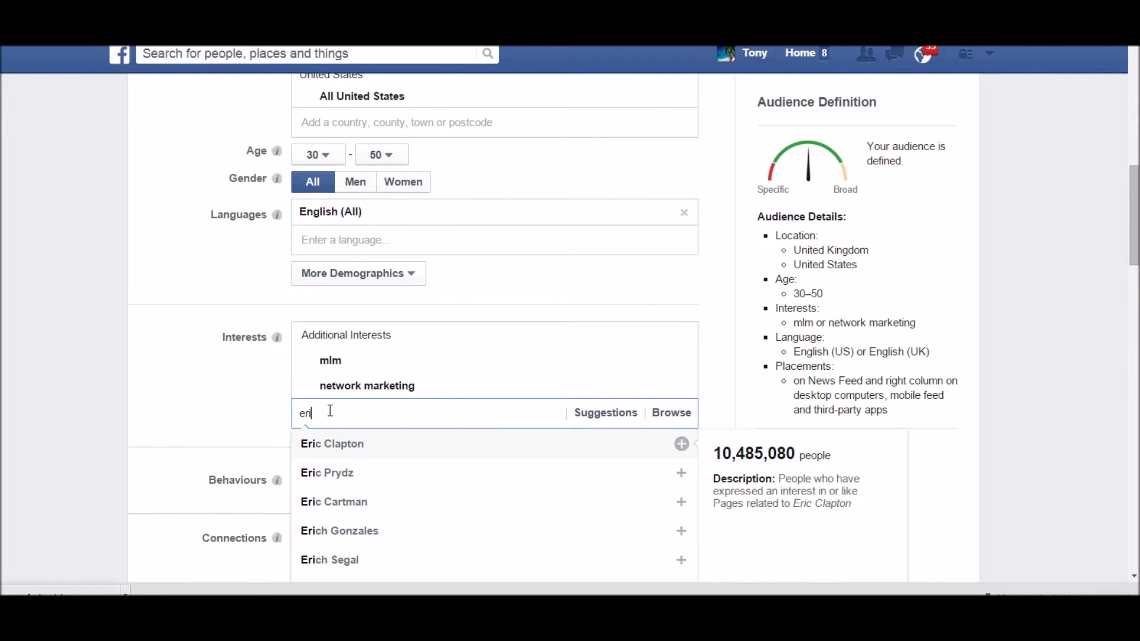
{"action": "type", "text": "c worre"}
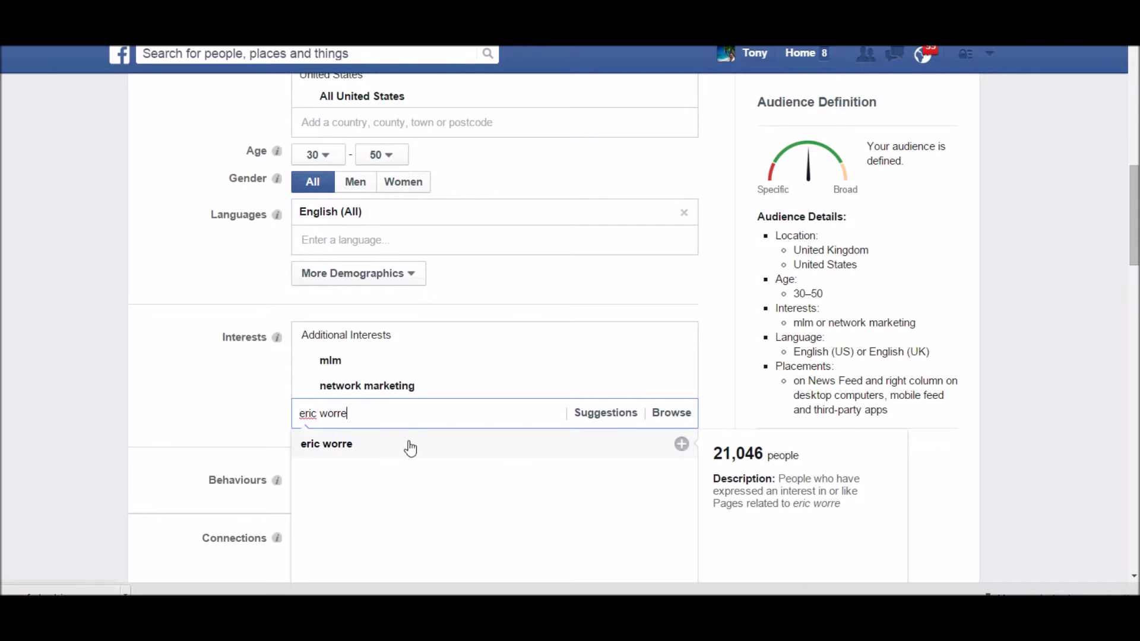
{"action": "left_click", "coordinate": [336, 445]}
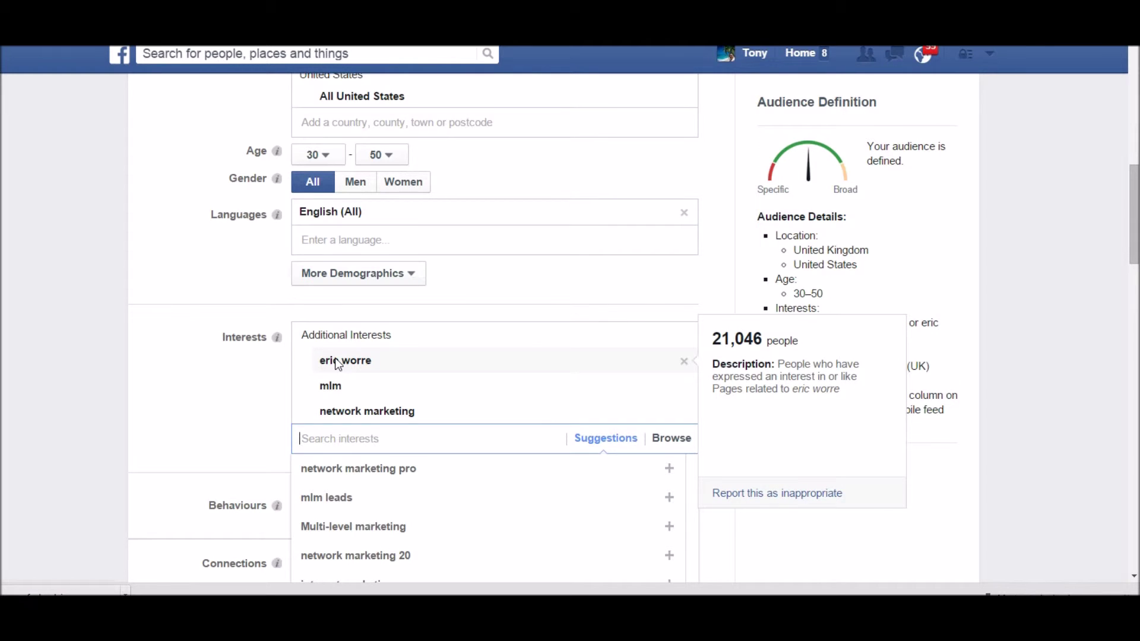
Step: Review the audience sizes of the added interests and browse the list of suggested interests
{"action": "mouse_move", "coordinate": [340, 396]}
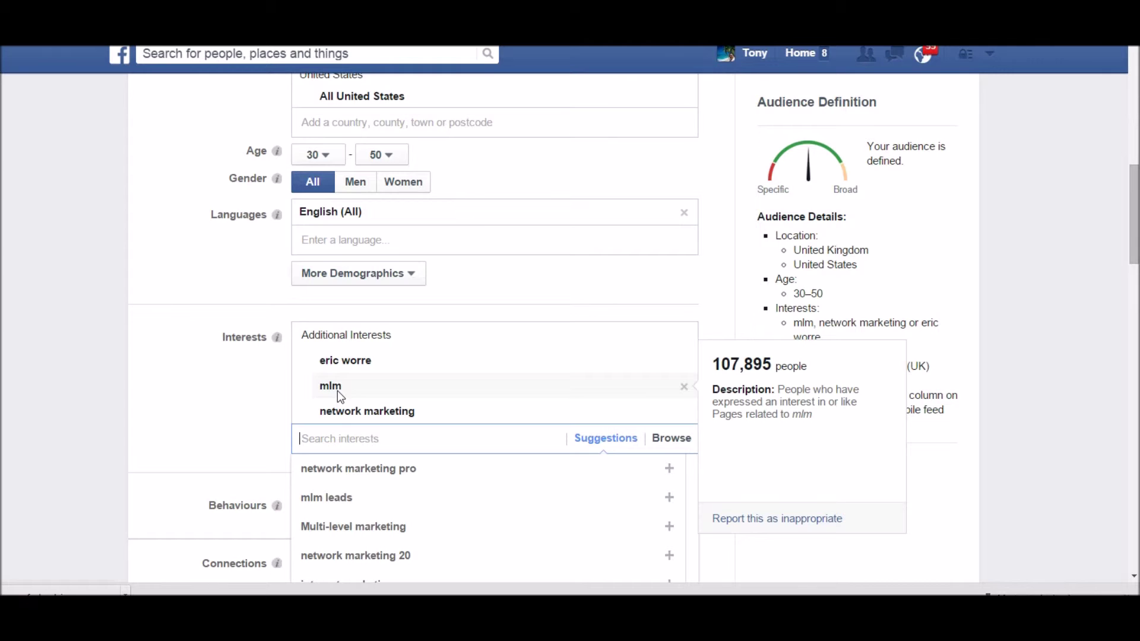
{"action": "mouse_move", "coordinate": [344, 417]}
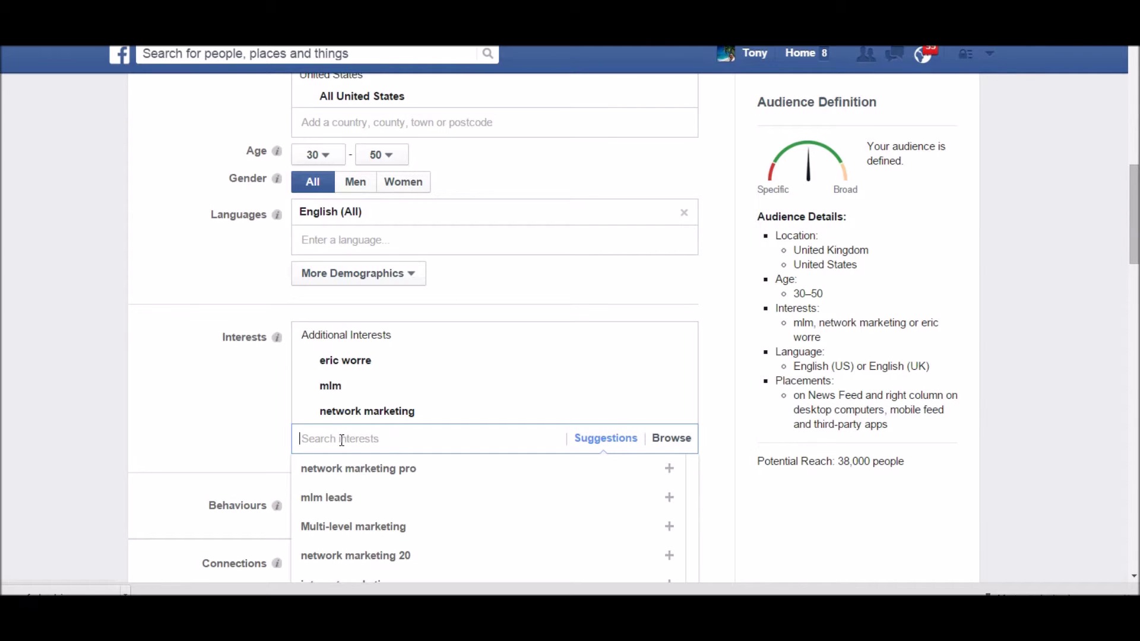
{"action": "mouse_move", "coordinate": [400, 365]}
{"action": "mouse_move", "coordinate": [389, 422]}
{"action": "scroll", "coordinate": [844, 478], "scroll_direction": "down", "scroll_amount": 1}
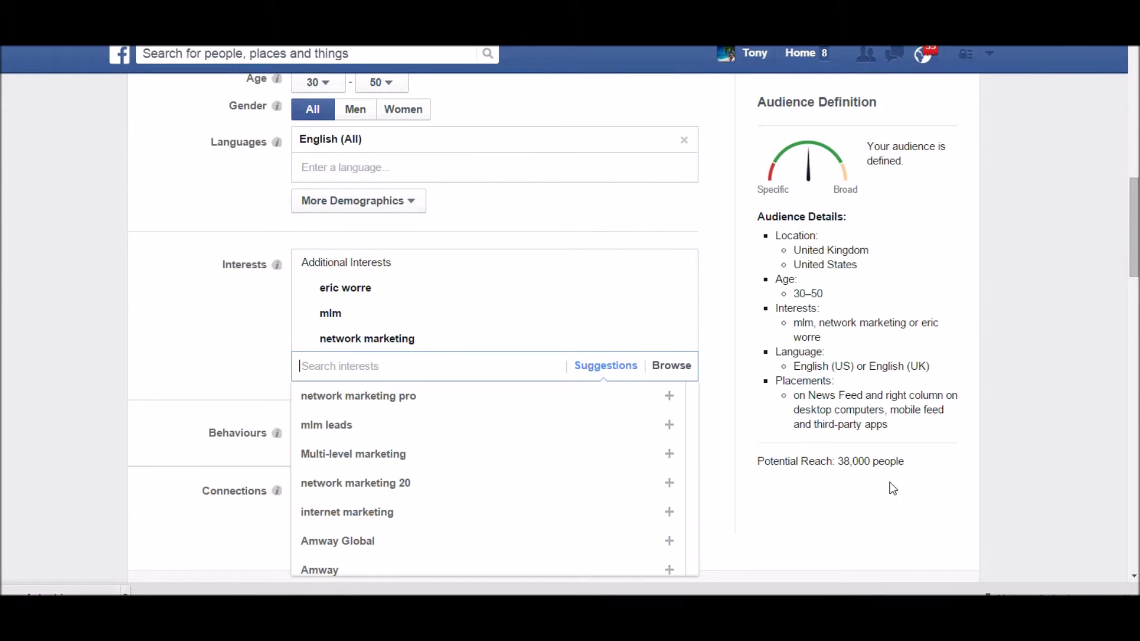
{"action": "scroll", "coordinate": [454, 448], "scroll_direction": "down", "scroll_amount": 4}
{"action": "scroll", "coordinate": [454, 448], "scroll_direction": "down", "scroll_amount": 1}
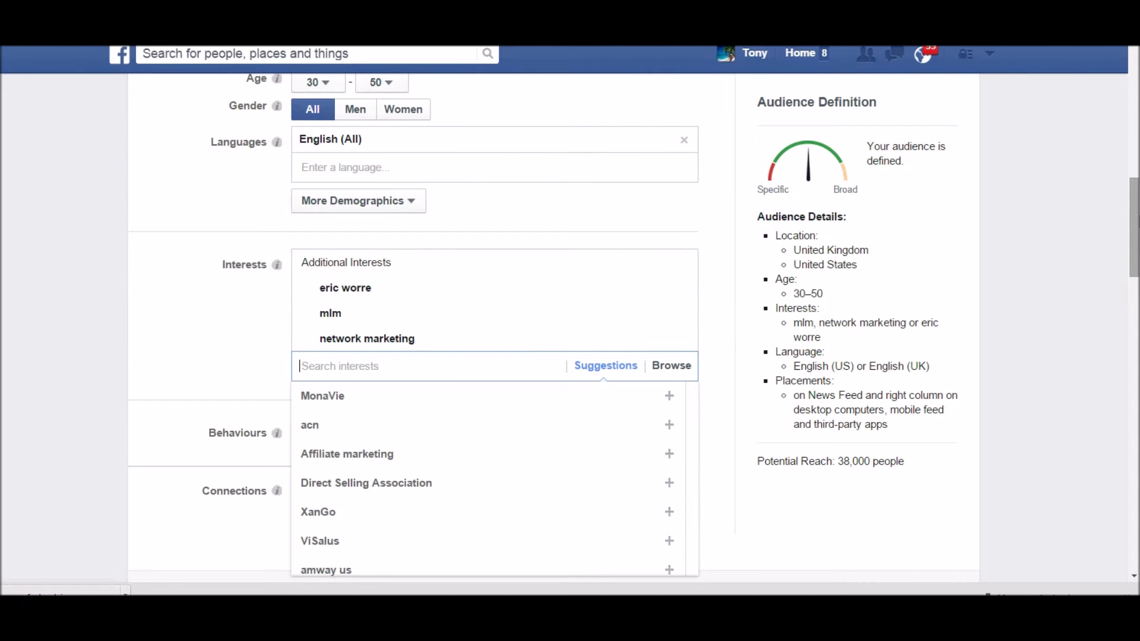
Step: Switch the advert set's schedule from running continuously to using a set start and end date
{"action": "scroll", "coordinate": [1134, 238], "scroll_direction": "down", "scroll_amount": 5}
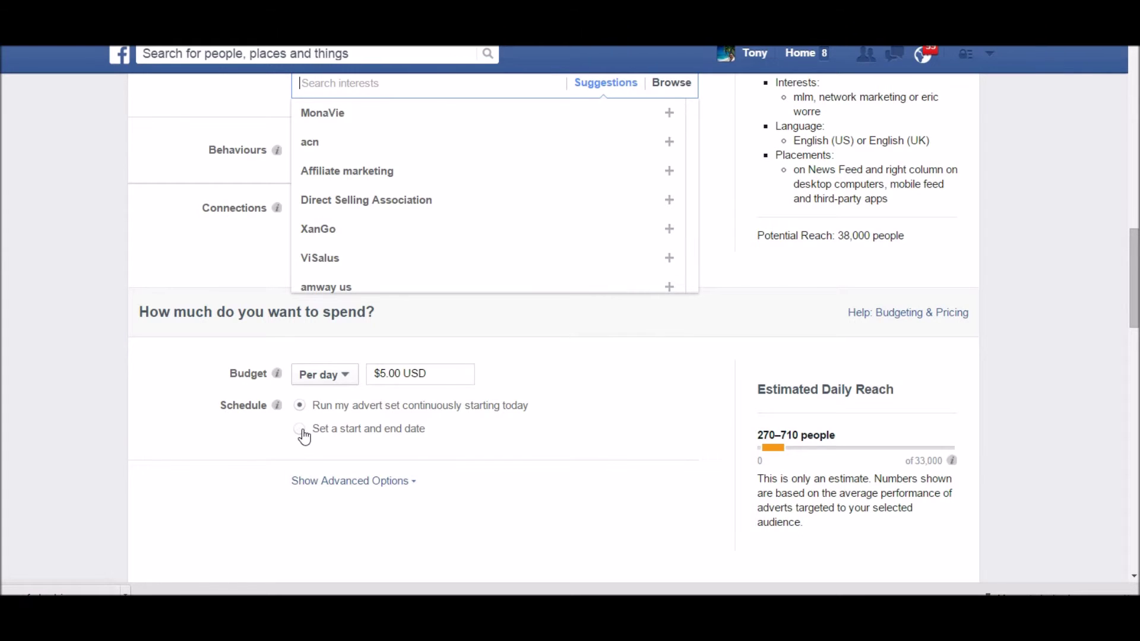
{"action": "left_click", "coordinate": [341, 437]}
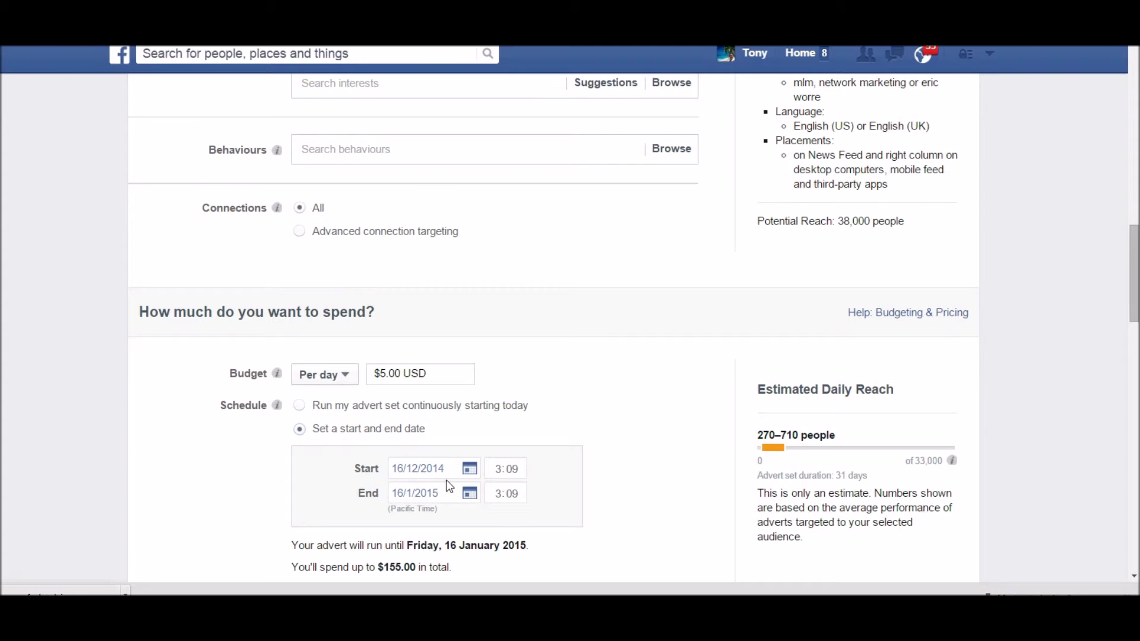
{"action": "scroll", "coordinate": [523, 493], "scroll_direction": "down", "scroll_amount": 1}
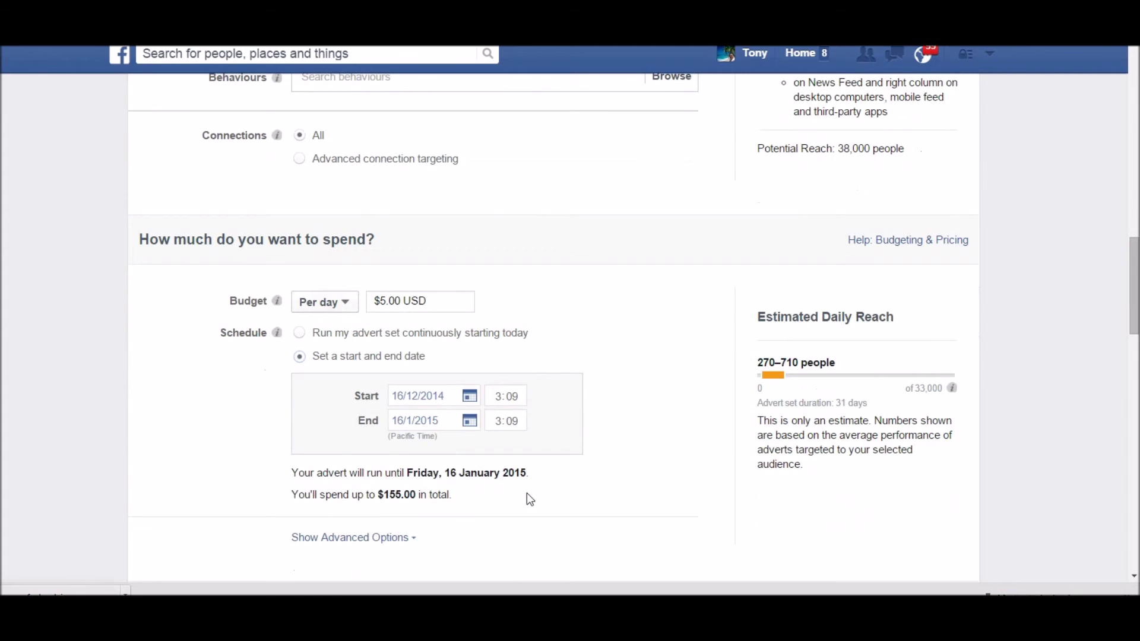
Step: Upload the image hqdefault from the fotos pls folder as an advert image
{"action": "scroll", "coordinate": [532, 502], "scroll_direction": "down", "scroll_amount": 2}
{"action": "scroll", "coordinate": [508, 481], "scroll_direction": "down", "scroll_amount": 2}
{"action": "scroll", "coordinate": [511, 477], "scroll_direction": "down", "scroll_amount": 4}
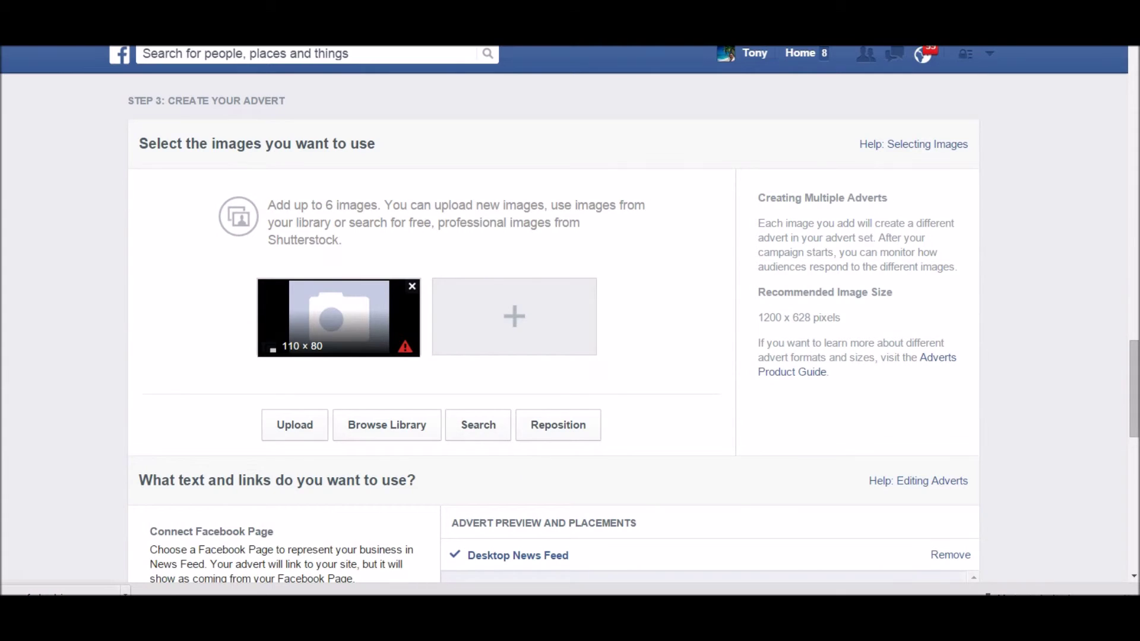
{"action": "scroll", "coordinate": [507, 366], "scroll_direction": "up", "scroll_amount": 3}
{"action": "scroll", "coordinate": [519, 318], "scroll_direction": "down", "scroll_amount": 3}
{"action": "scroll", "coordinate": [397, 288], "scroll_direction": "down", "scroll_amount": 3}
{"action": "scroll", "coordinate": [426, 333], "scroll_direction": "up", "scroll_amount": 3}
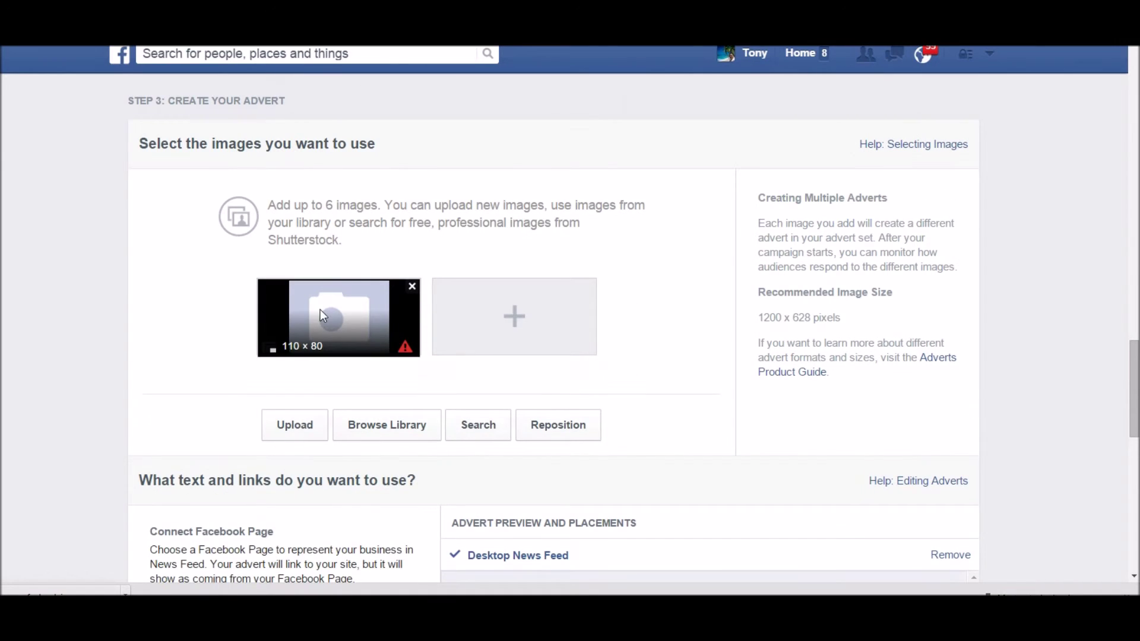
{"action": "left_click", "coordinate": [303, 432]}
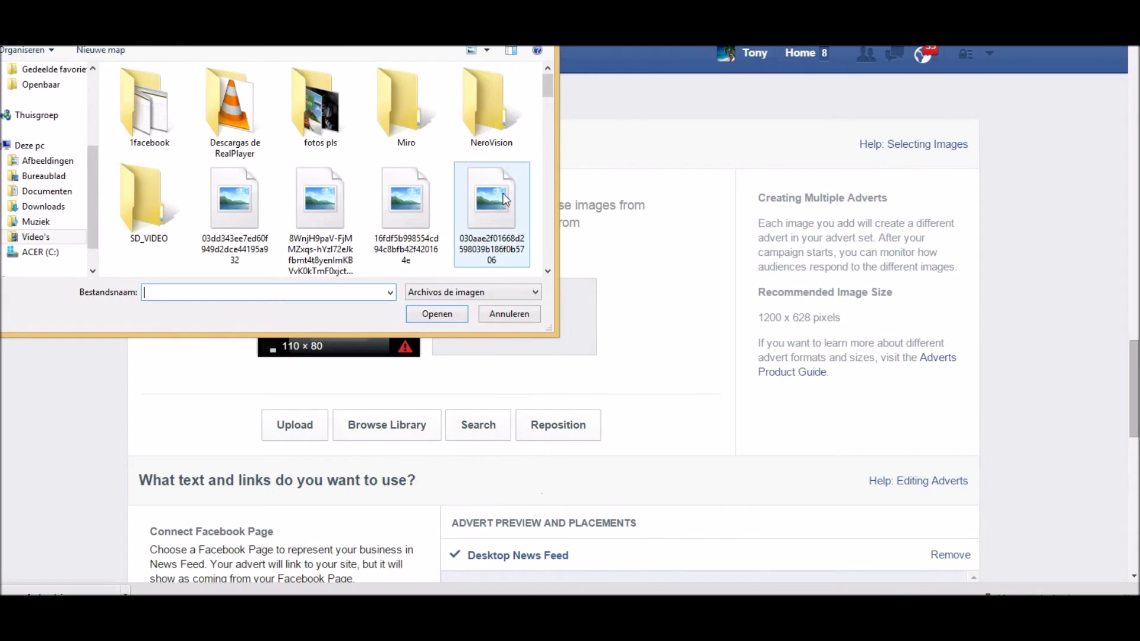
{"action": "left_click", "coordinate": [303, 136]}
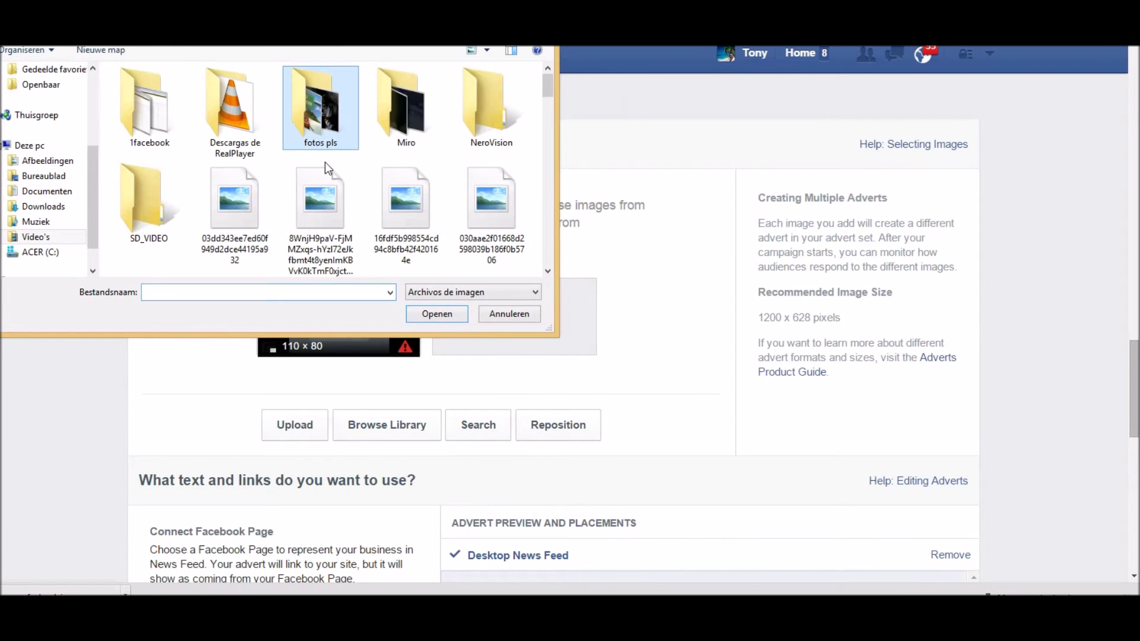
{"action": "left_click", "coordinate": [415, 312]}
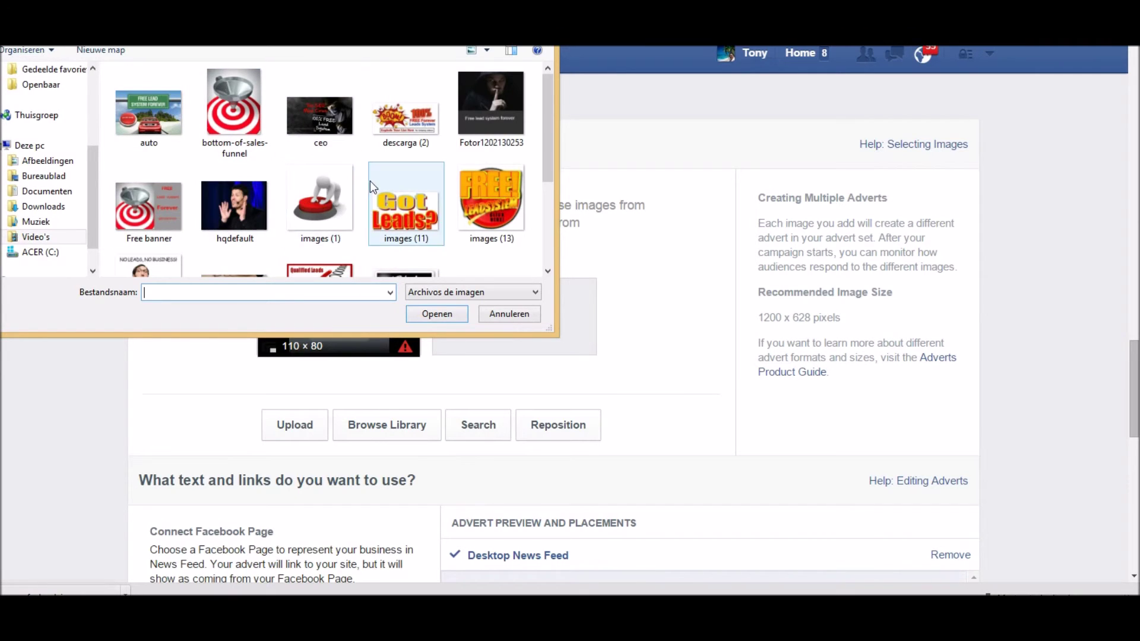
{"action": "left_click", "coordinate": [234, 214]}
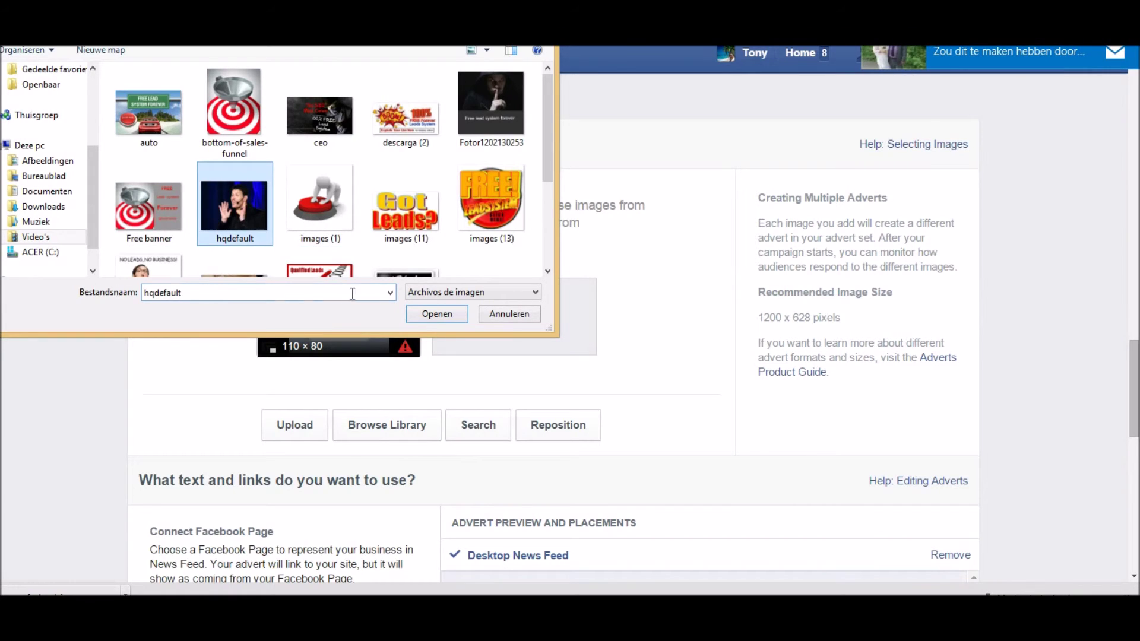
{"action": "left_click", "coordinate": [455, 312]}
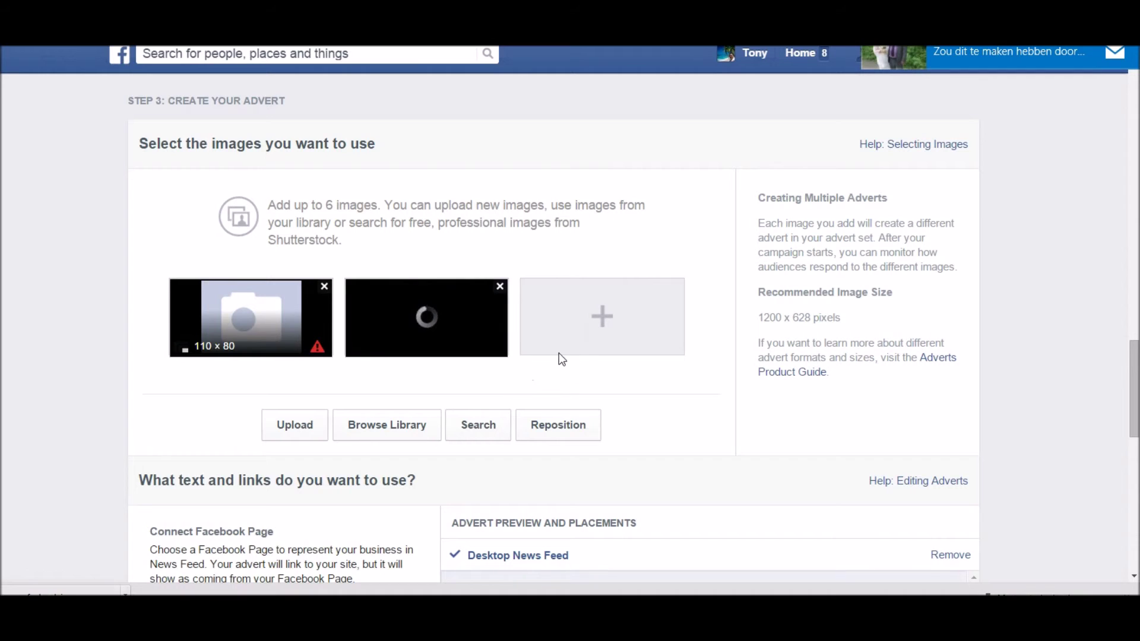
Step: Add the image images (16) as another advert image
{"action": "left_click", "coordinate": [590, 343]}
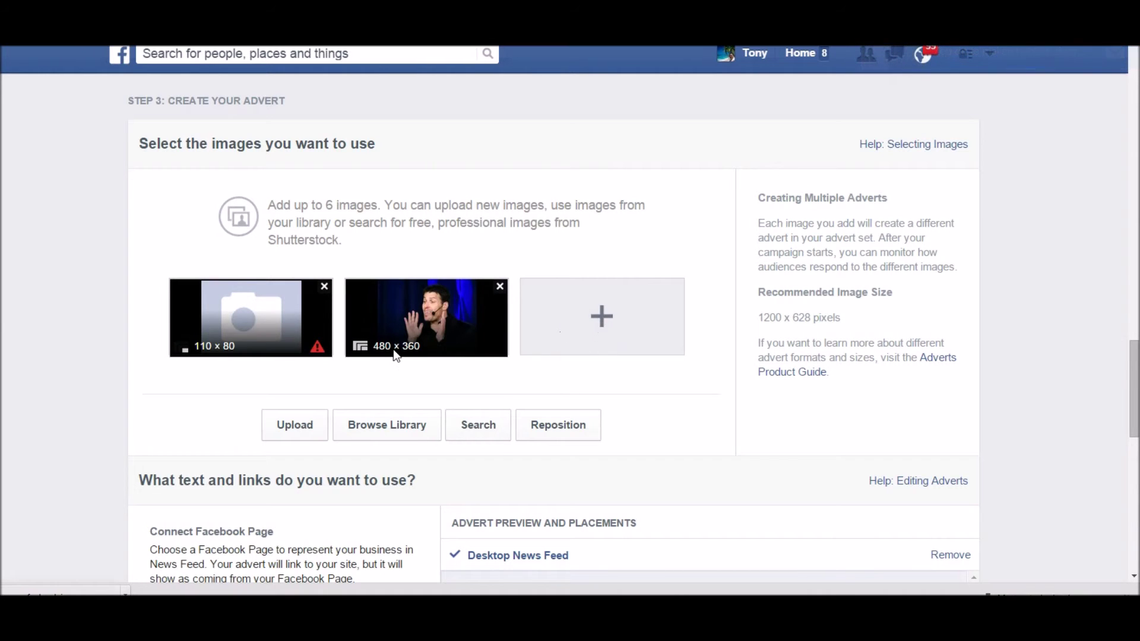
{"action": "left_click_drag", "start_coordinate": [546, 134], "coordinate": [542, 185]}
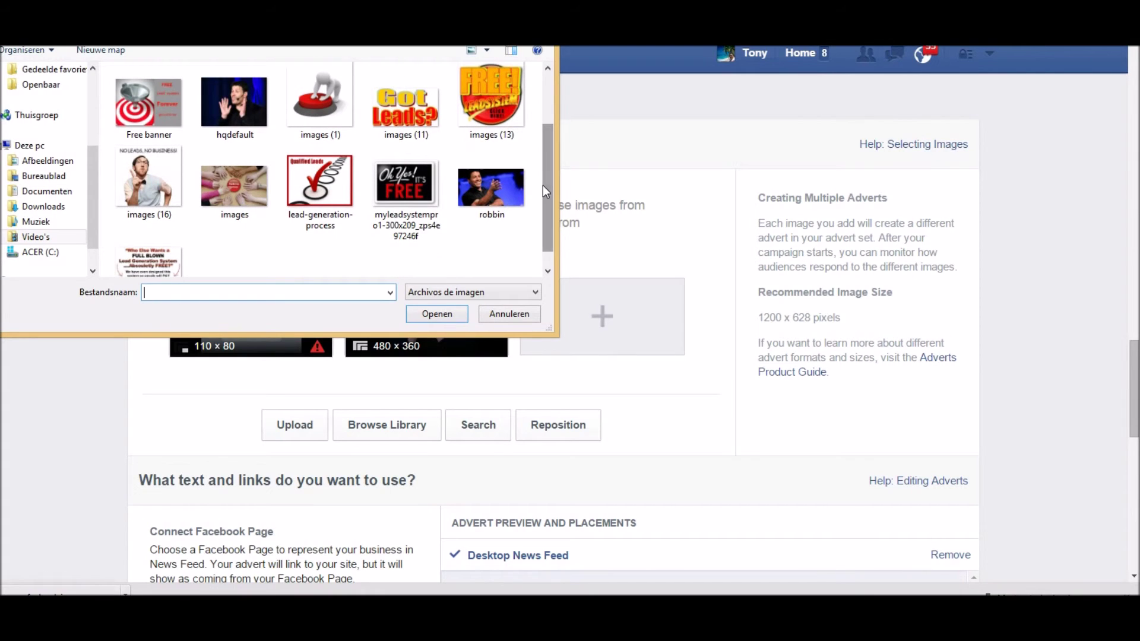
{"action": "left_click", "coordinate": [143, 184]}
{"action": "left_click", "coordinate": [419, 318]}
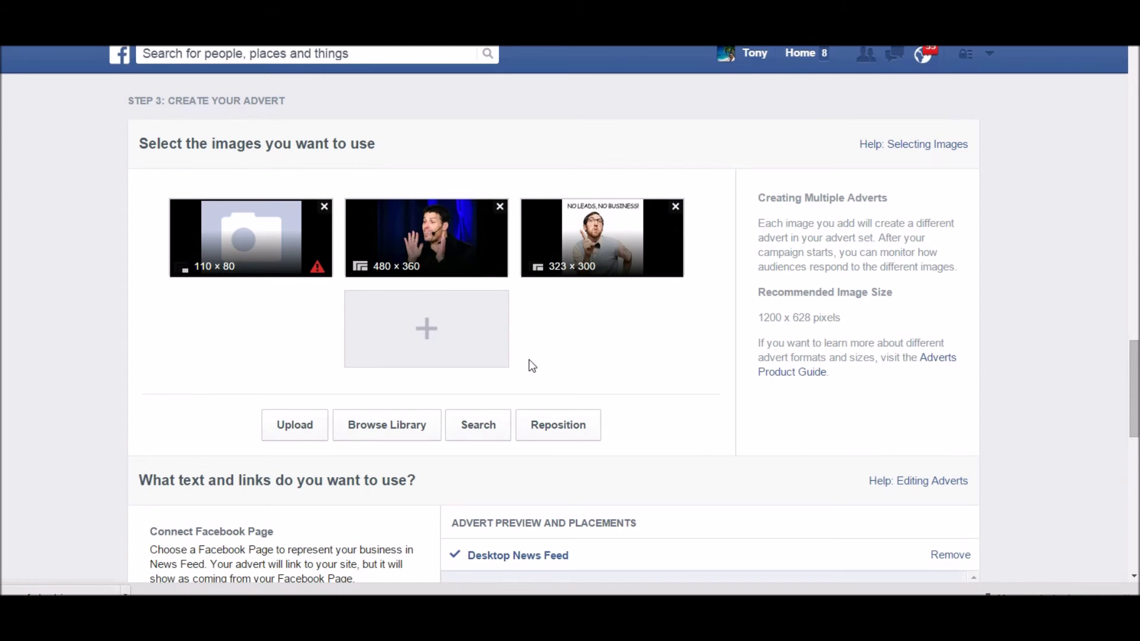
Step: Review the advert's preview, headline, text, call-to-action and ordering options, and recheck the campaign, audience and budget settings
{"action": "scroll", "coordinate": [554, 342], "scroll_direction": "down", "scroll_amount": 2}
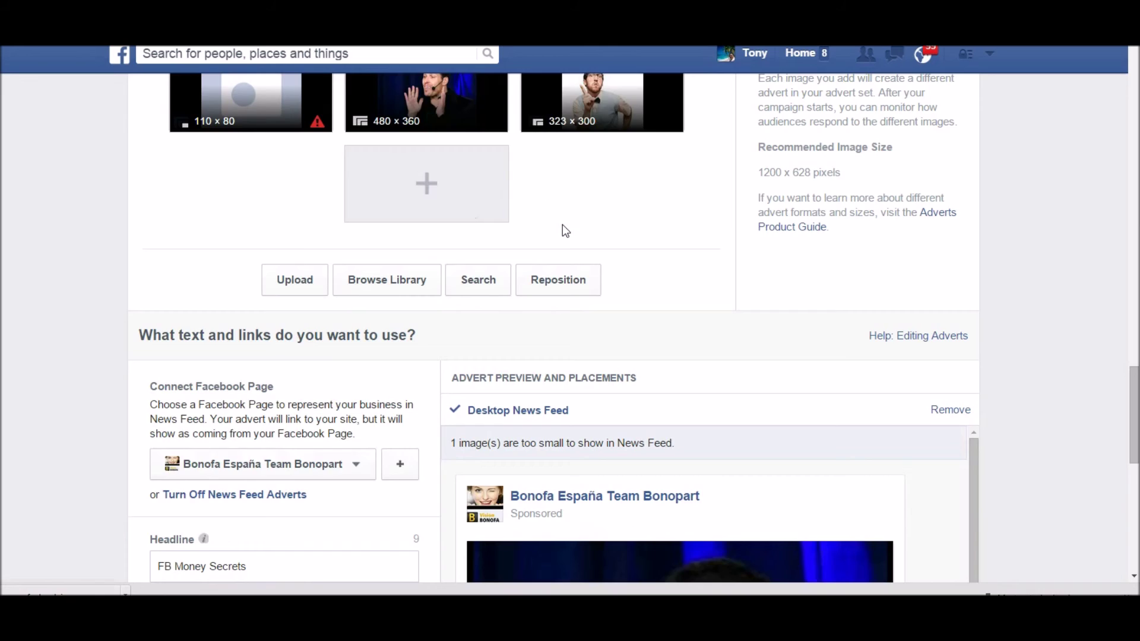
{"action": "scroll", "coordinate": [563, 227], "scroll_direction": "up", "scroll_amount": 2}
{"action": "scroll", "coordinate": [567, 284], "scroll_direction": "down", "scroll_amount": 4}
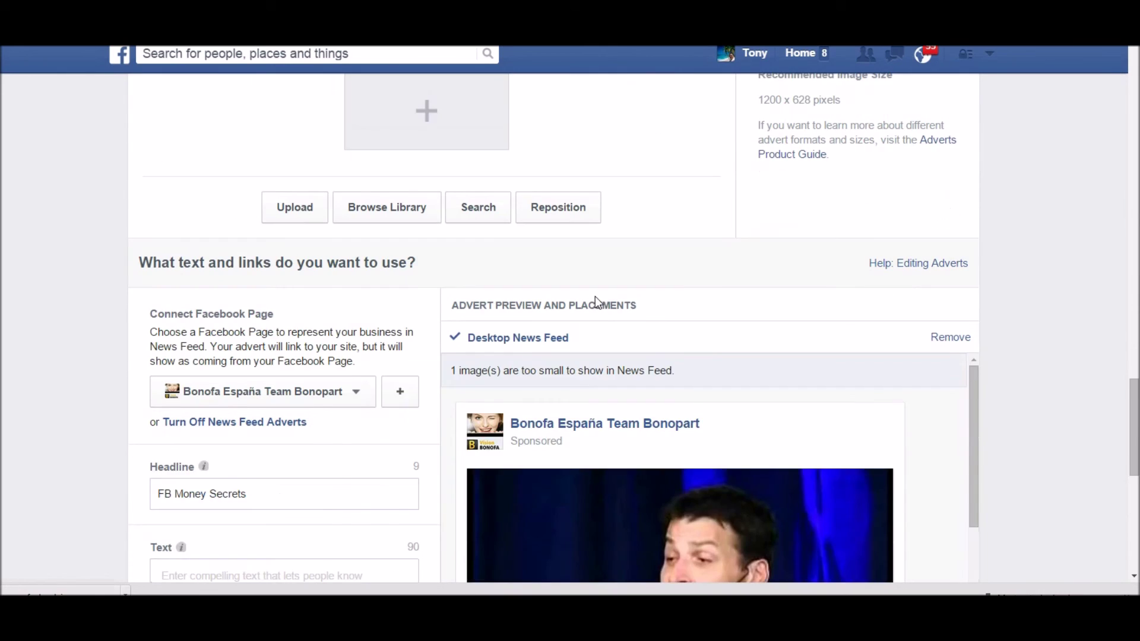
{"action": "scroll", "coordinate": [283, 368], "scroll_direction": "down", "scroll_amount": 1}
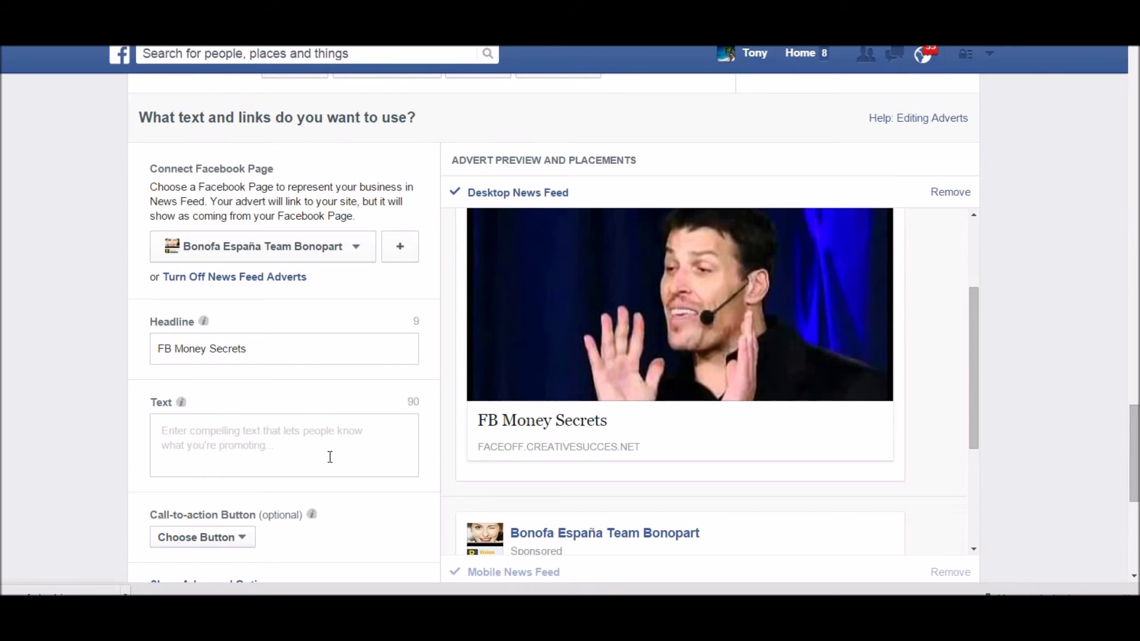
{"action": "scroll", "coordinate": [348, 454], "scroll_direction": "down", "scroll_amount": 2}
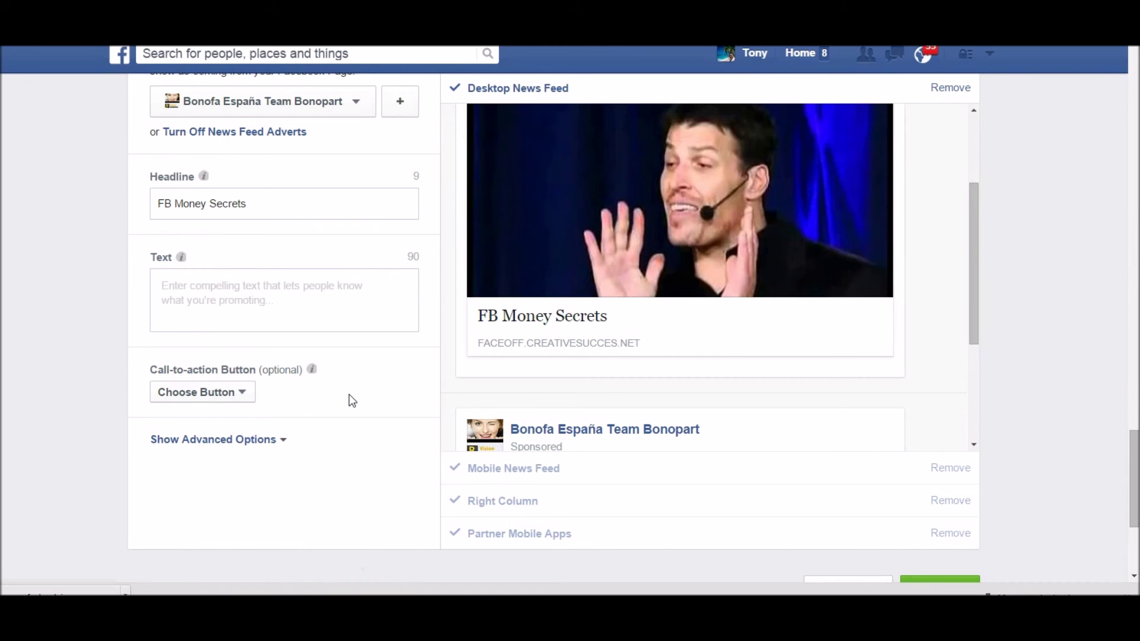
{"action": "scroll", "coordinate": [354, 397], "scroll_direction": "down", "scroll_amount": 4}
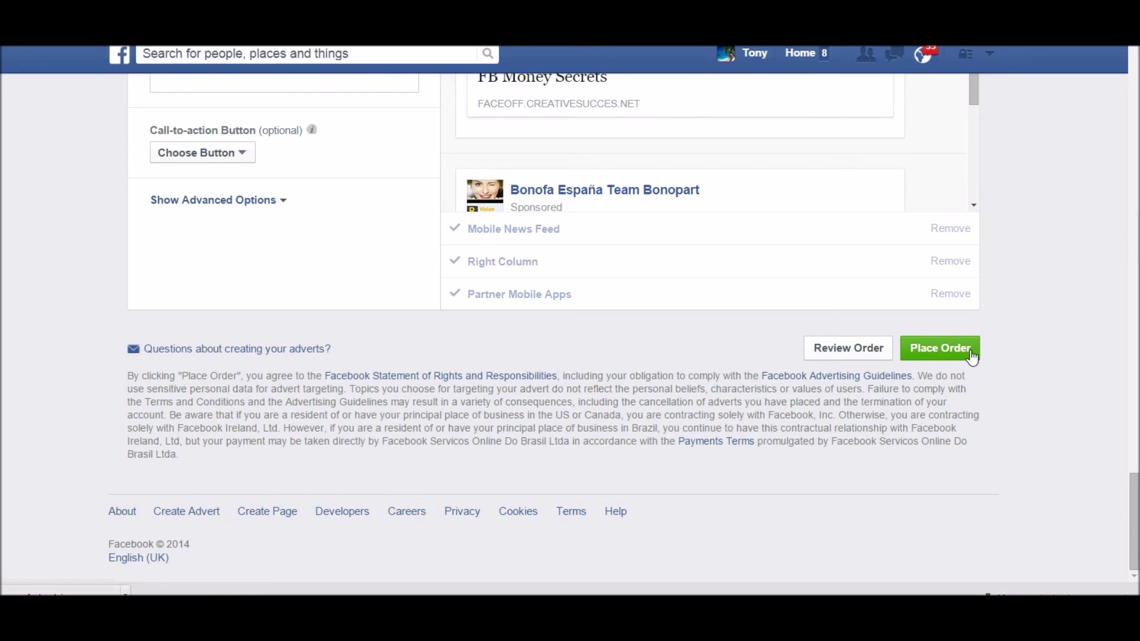
{"action": "scroll", "coordinate": [666, 455], "scroll_direction": "up", "scroll_amount": 5}
{"action": "scroll", "coordinate": [663, 449], "scroll_direction": "up", "scroll_amount": 20}
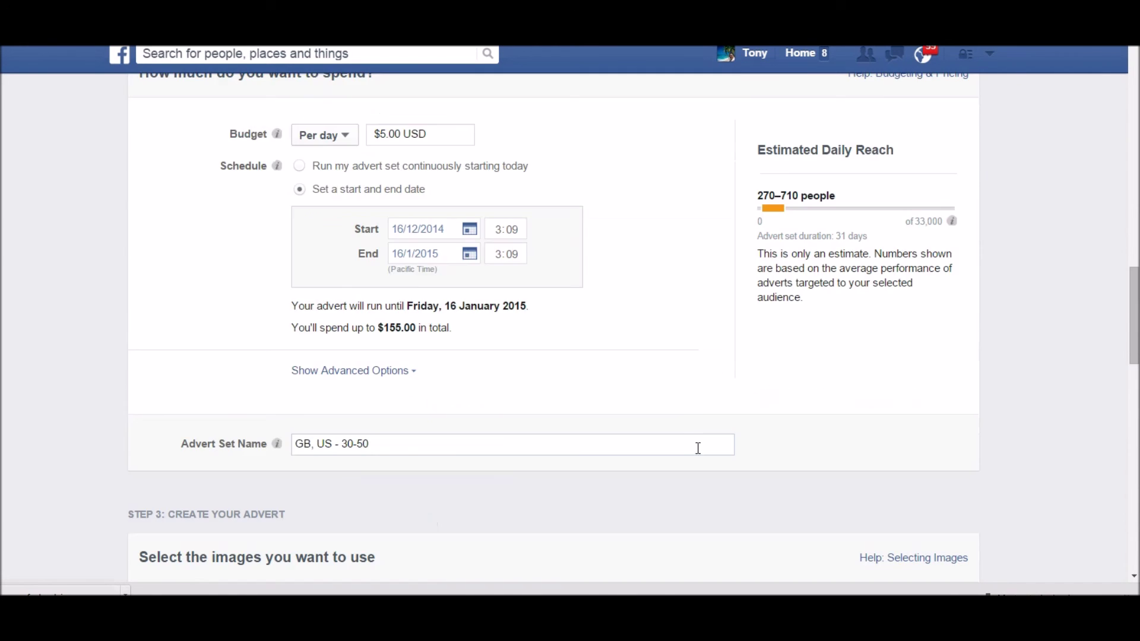
{"action": "scroll", "coordinate": [697, 444], "scroll_direction": "up", "scroll_amount": 10}
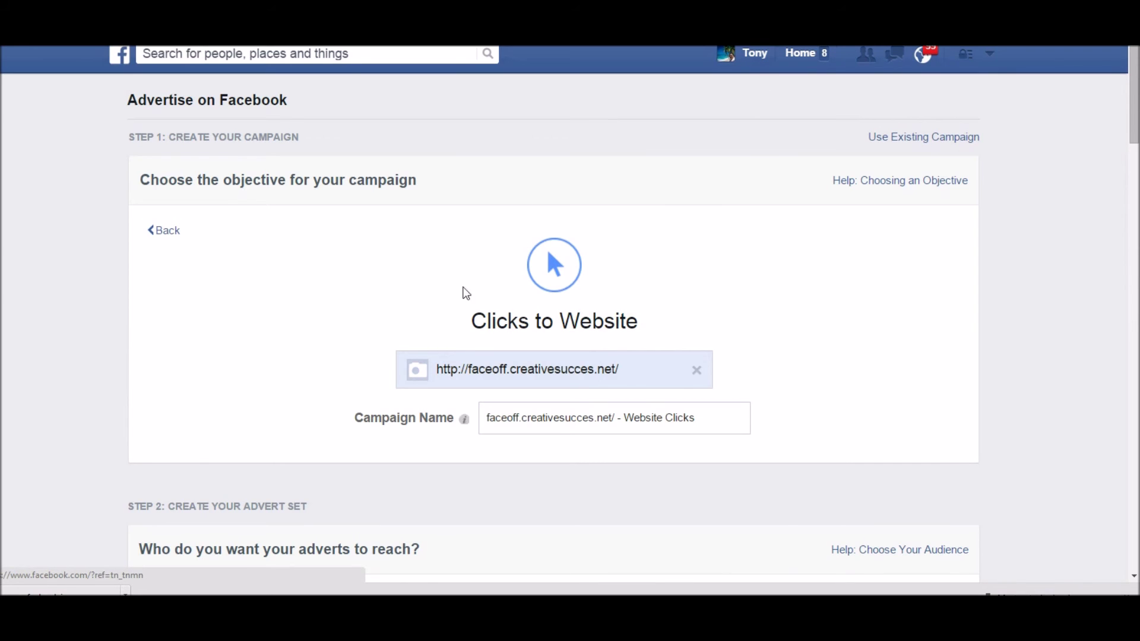
{"action": "scroll", "coordinate": [549, 315], "scroll_direction": "down", "scroll_amount": 7}
{"action": "scroll", "coordinate": [439, 534], "scroll_direction": "down", "scroll_amount": 8}
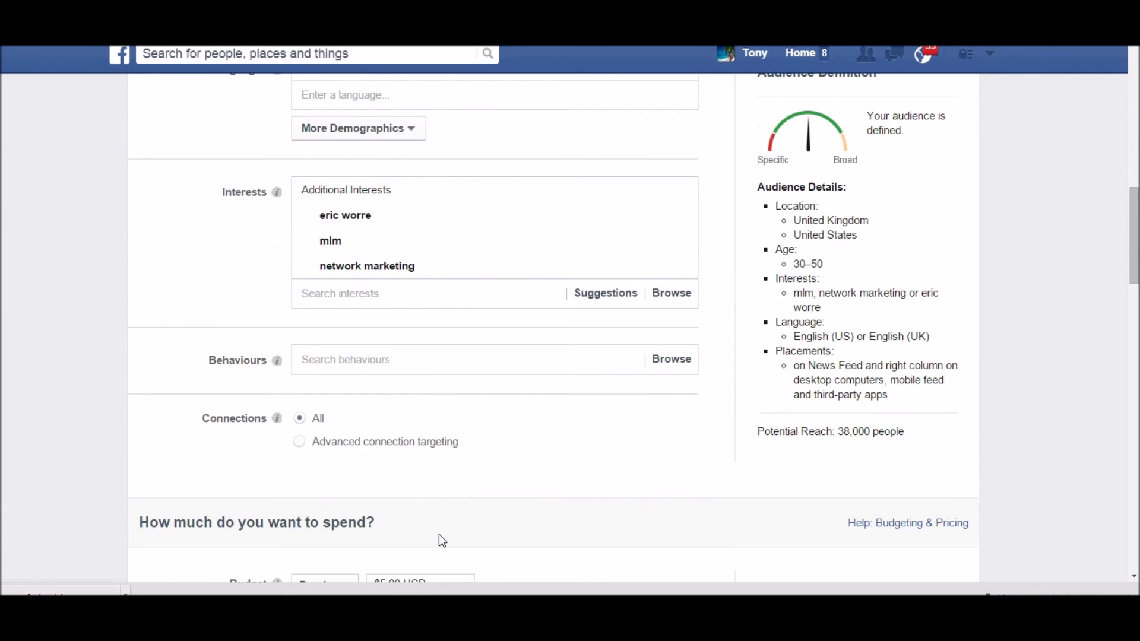
{"action": "scroll", "coordinate": [412, 475], "scroll_direction": "up", "scroll_amount": 2}
{"action": "scroll", "coordinate": [553, 506], "scroll_direction": "up", "scroll_amount": 10}
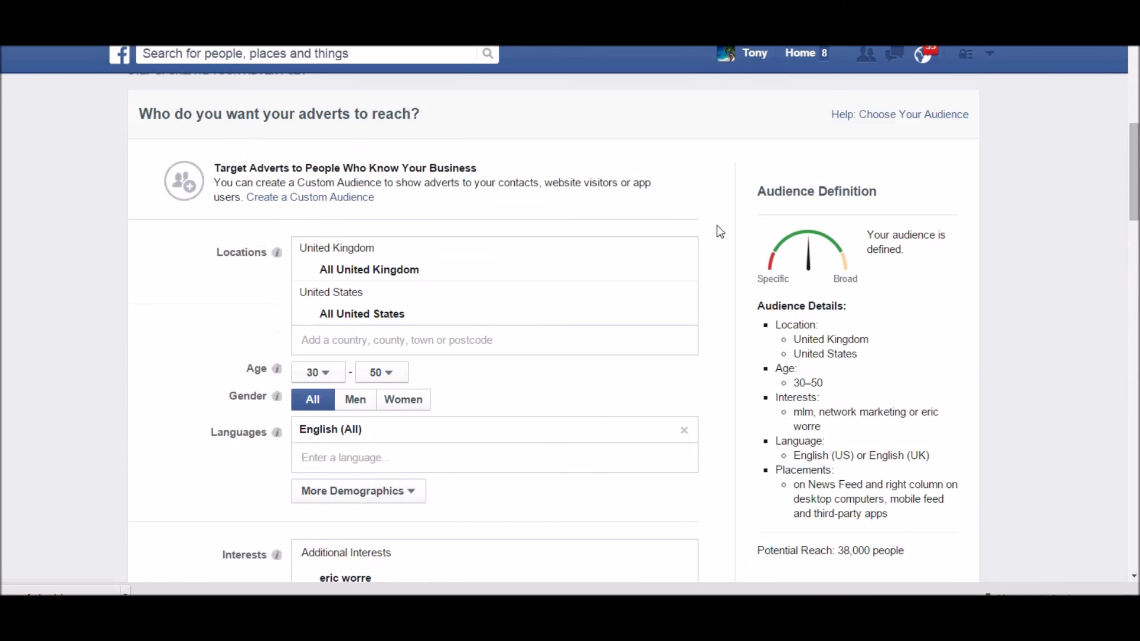
Step: Leave the advert creation page for the Facebook home page, discarding the unsaved advert
{"action": "left_click", "coordinate": [802, 54]}
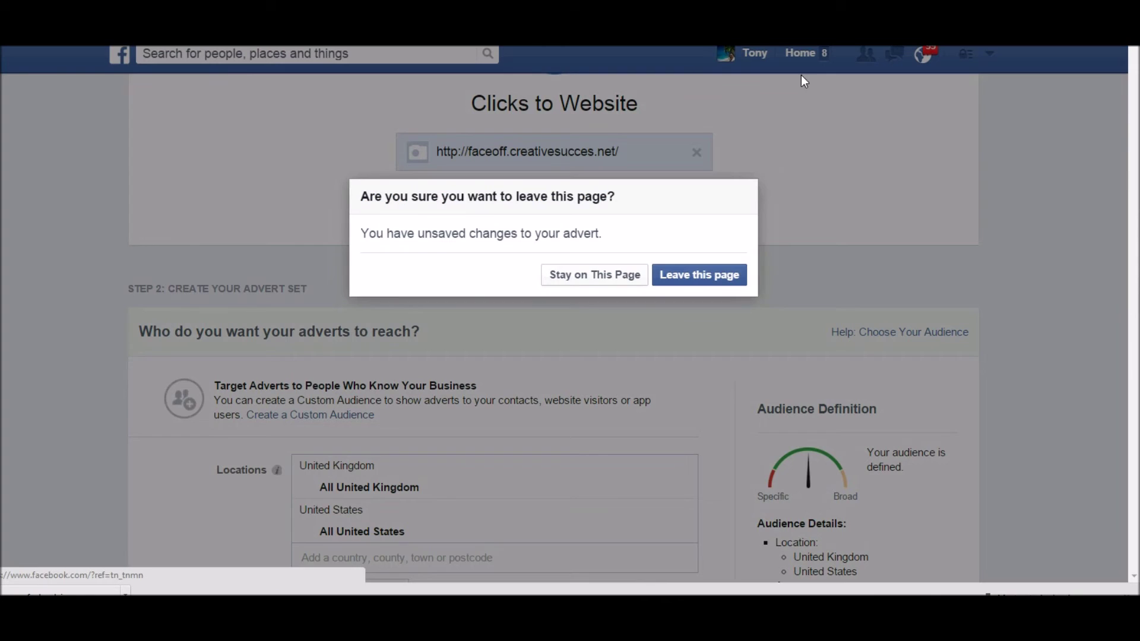
{"action": "left_click", "coordinate": [700, 275]}
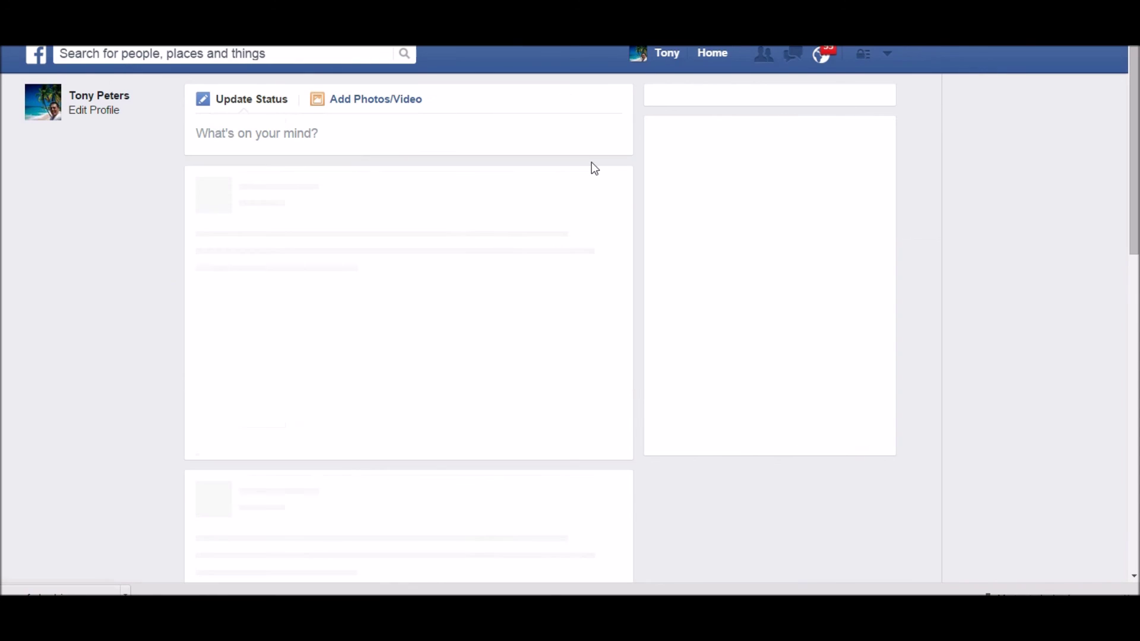